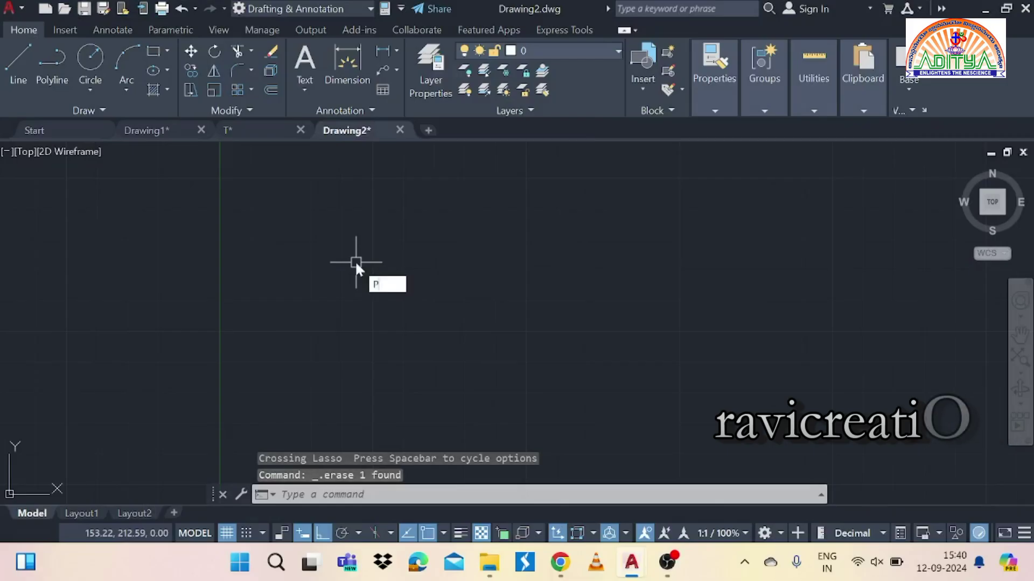
Draw a four-sided POLYGON by its Edge option with 30 mm edges.
{"action": "type", "text": "LYGON"}
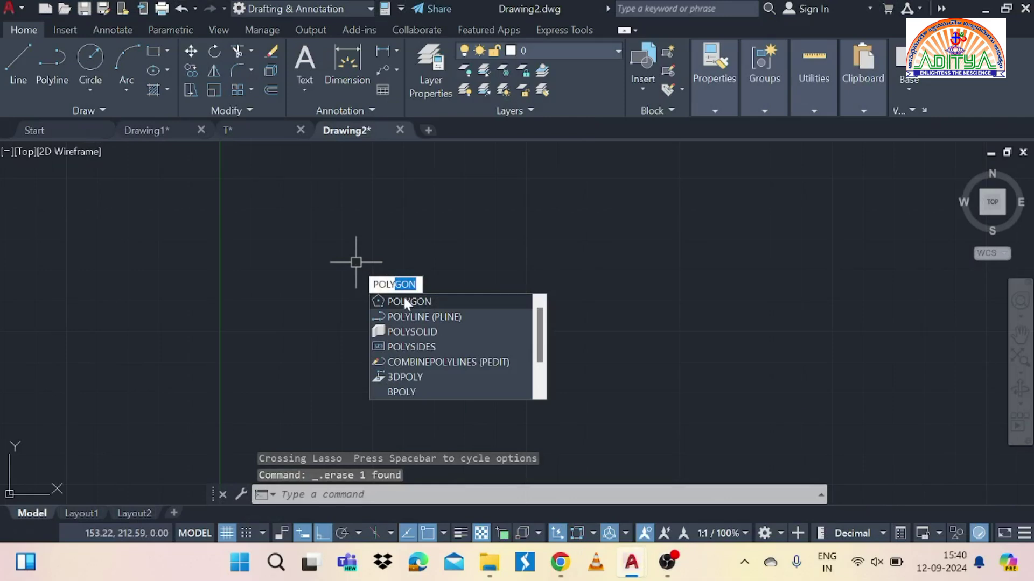
{"action": "left_click", "coordinate": [405, 300]}
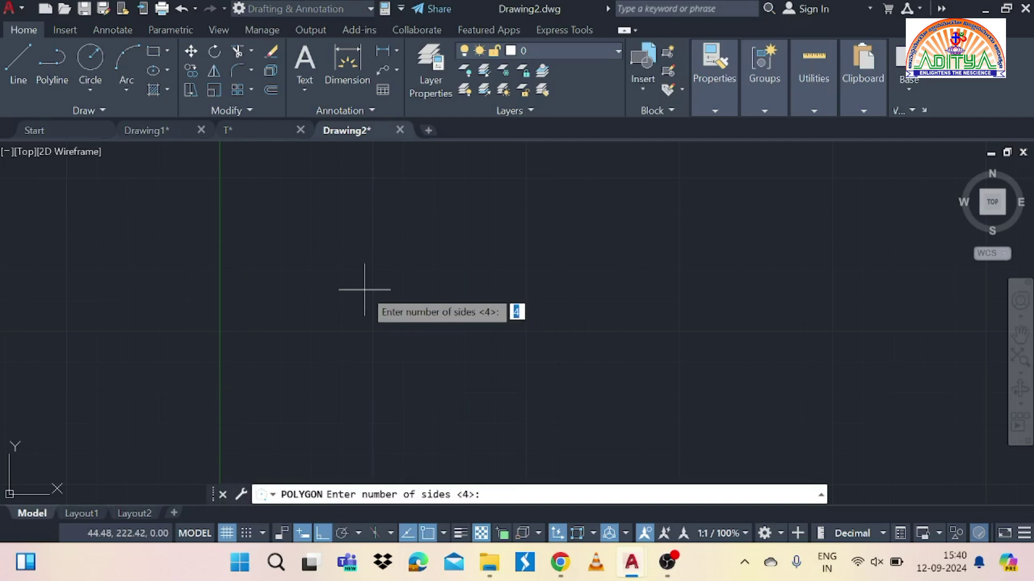
{"action": "type", "text": "4"}
{"action": "key", "text": "Return"}
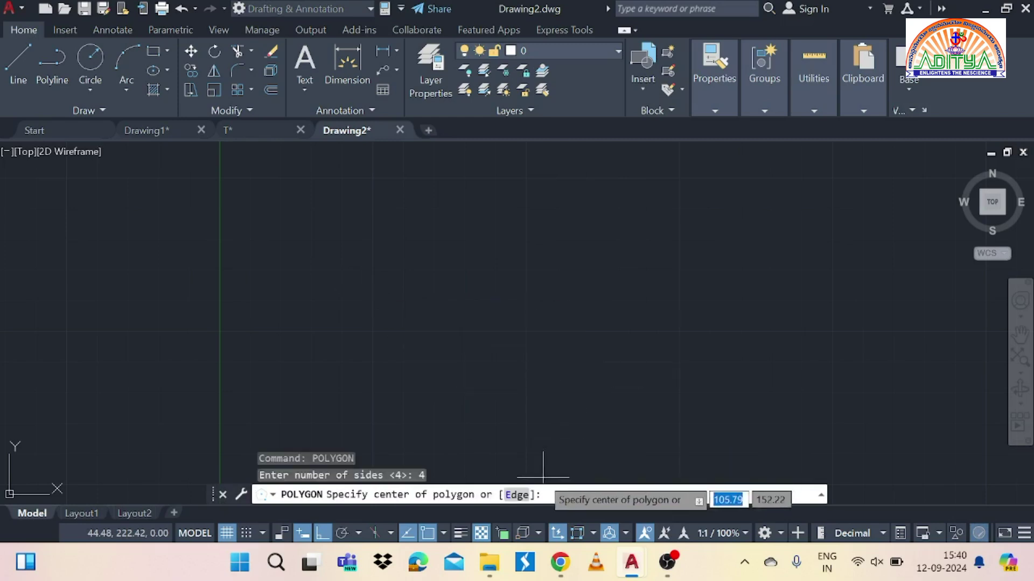
{"action": "left_click", "coordinate": [520, 494]}
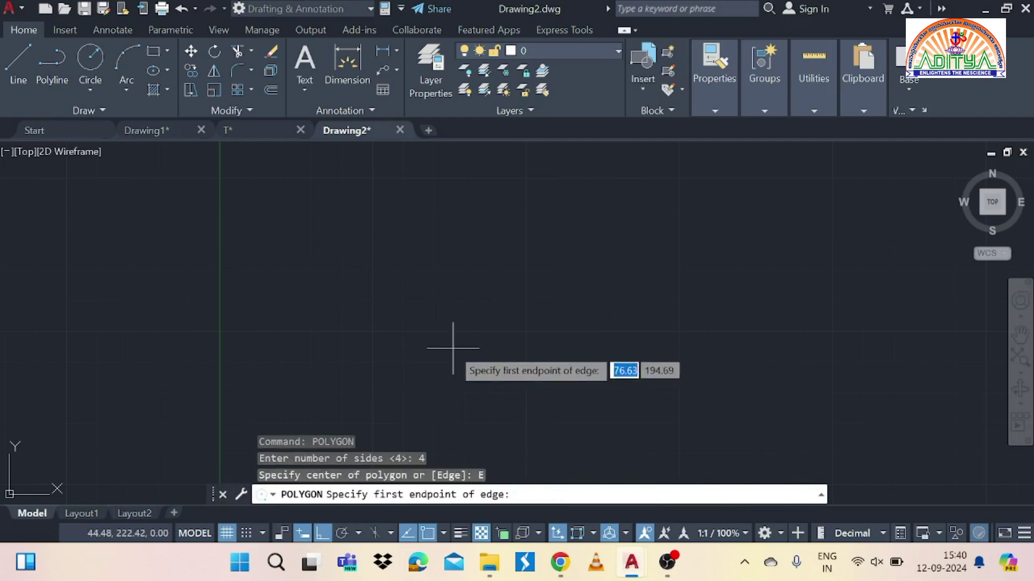
{"action": "left_click", "coordinate": [400, 299]}
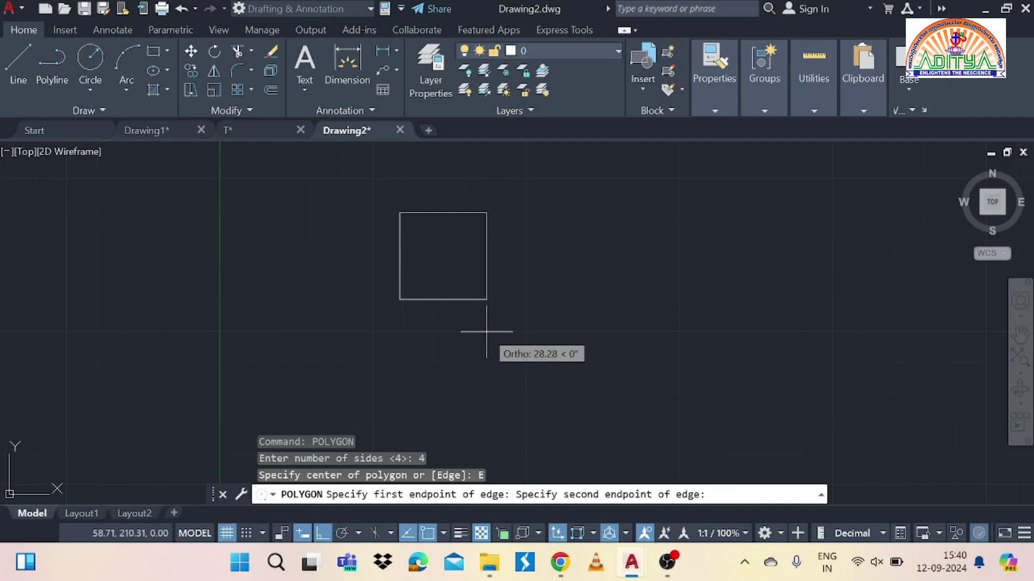
{"action": "type", "text": "3"}
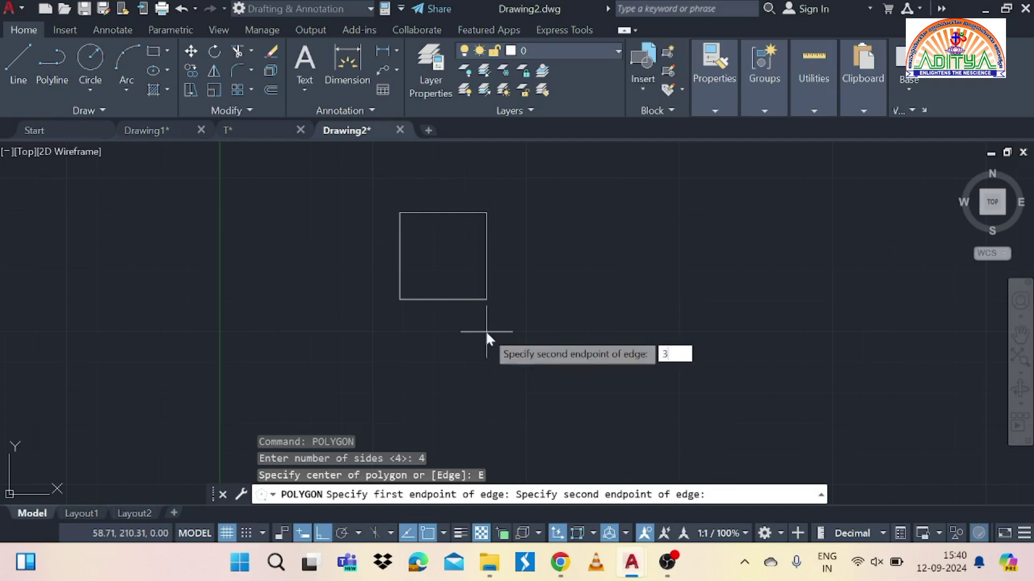
{"action": "type", "text": "0"}
{"action": "key", "text": "Return"}
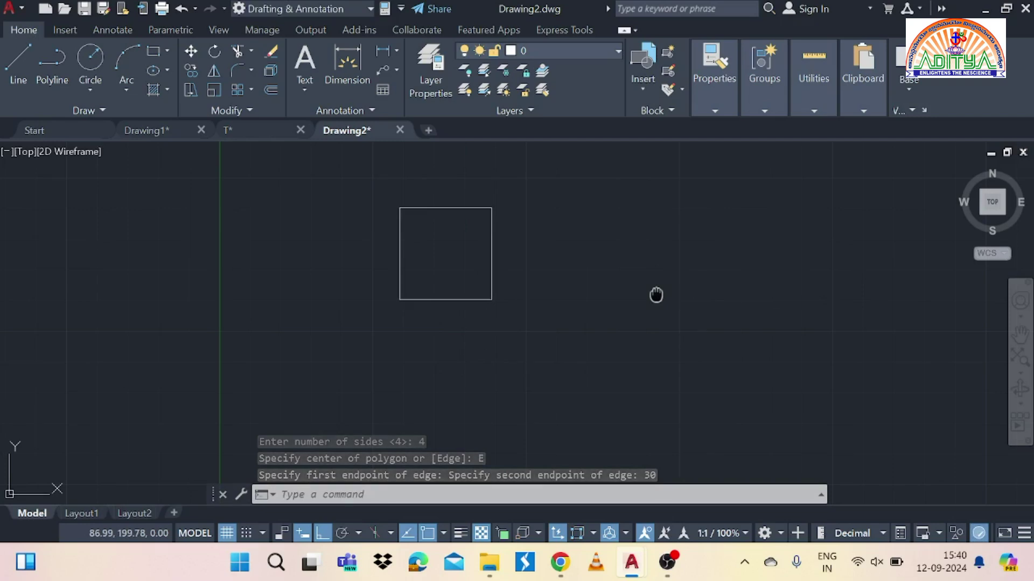
{"action": "middle_click_drag", "start_coordinate": [657, 293], "coordinate": [535, 321]}
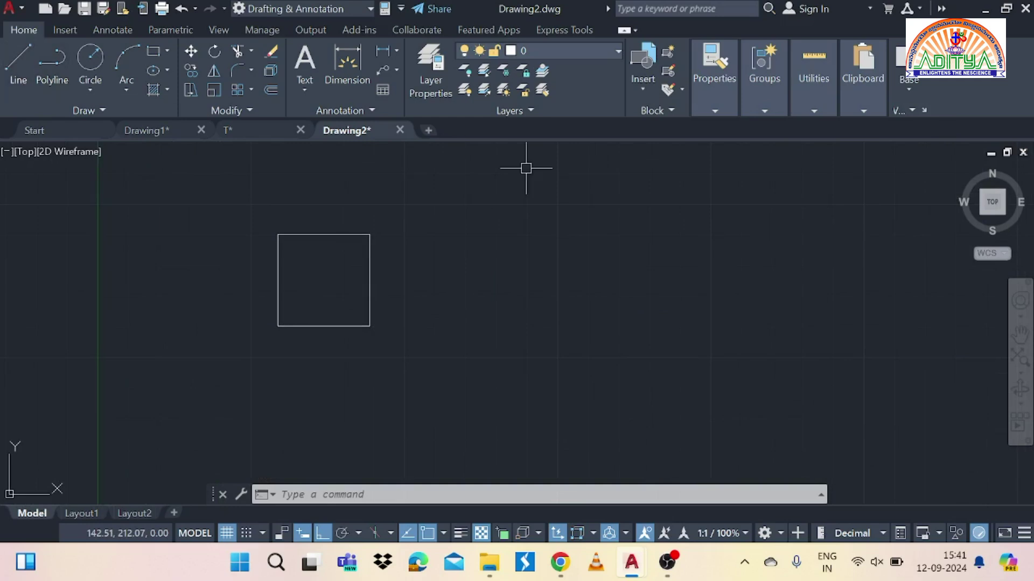
Draw a 120-unit horizontal line starting at the square's lower-right corner.
{"action": "left_click", "coordinate": [17, 75]}
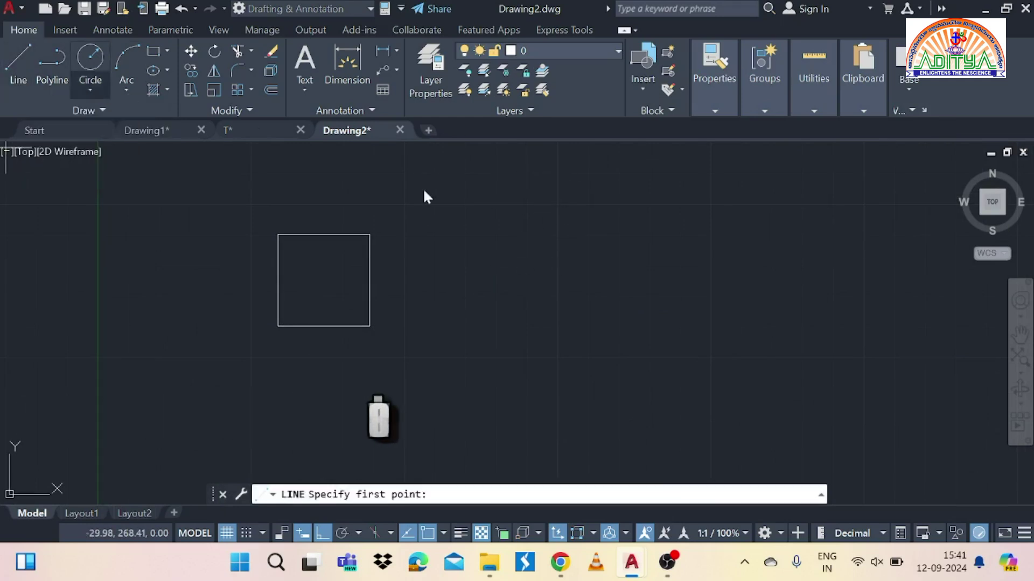
{"action": "left_click", "coordinate": [370, 326]}
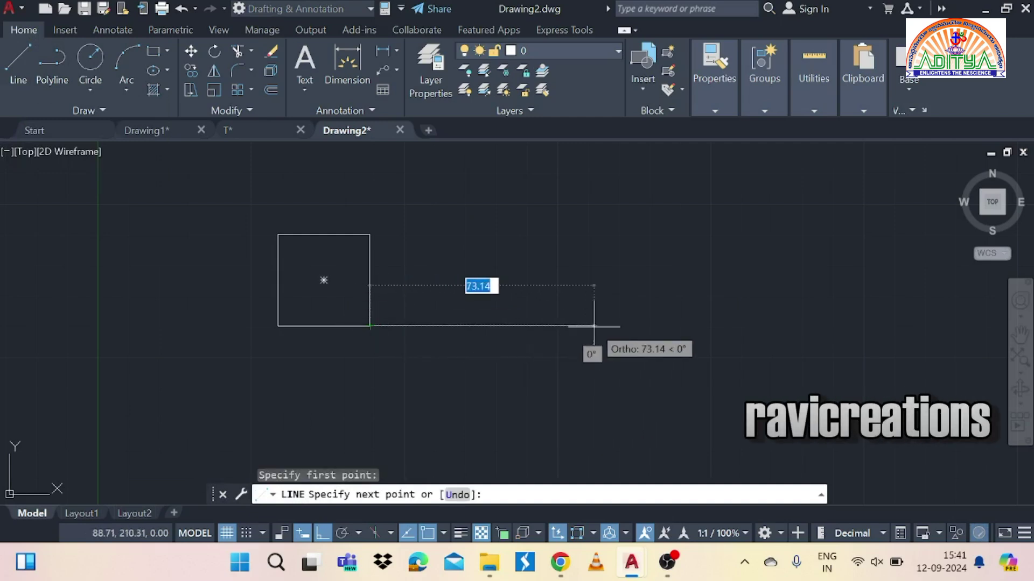
{"action": "type", "text": "12"}
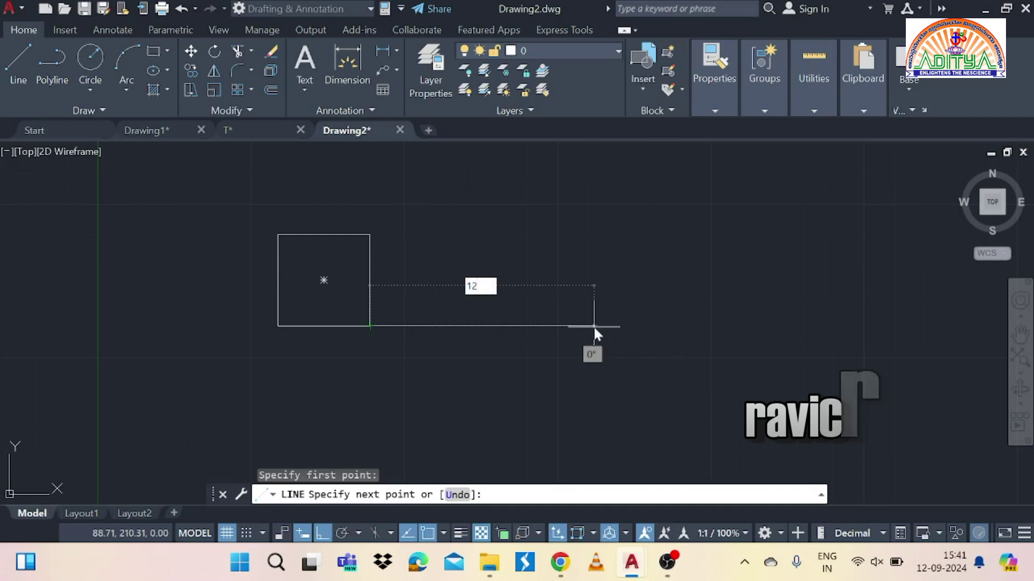
{"action": "type", "text": "0"}
{"action": "key", "text": "Return"}
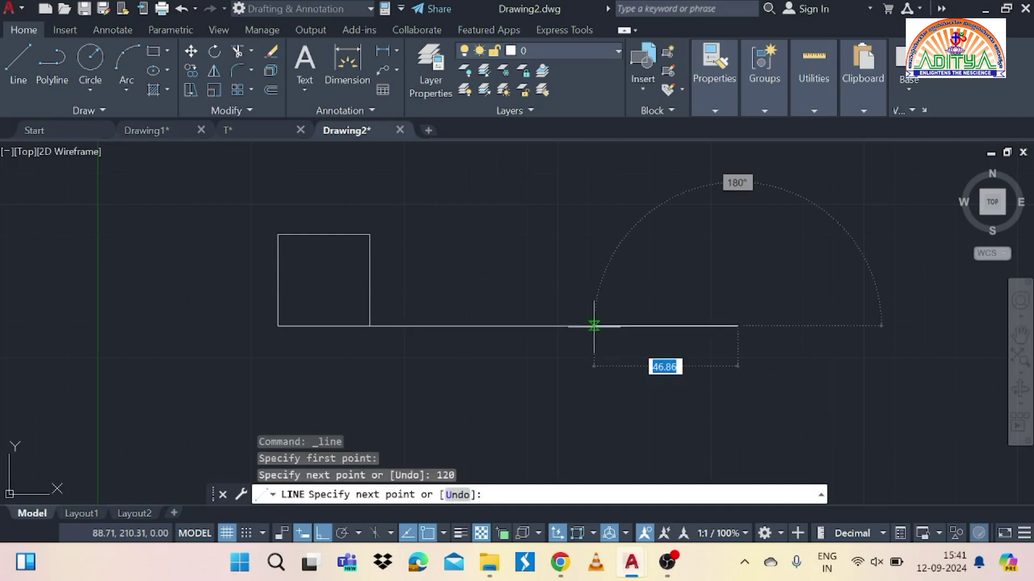
{"action": "key", "text": "Return"}
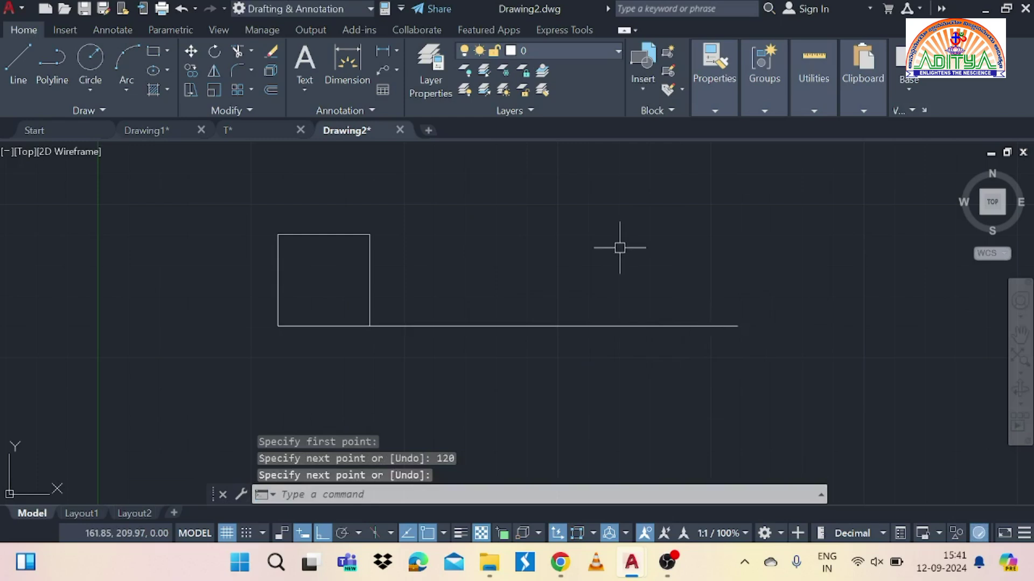
Use DIVIDE to split the 120 mm horizontal line into 4 equal segments.
{"action": "type", "text": "DIV"}
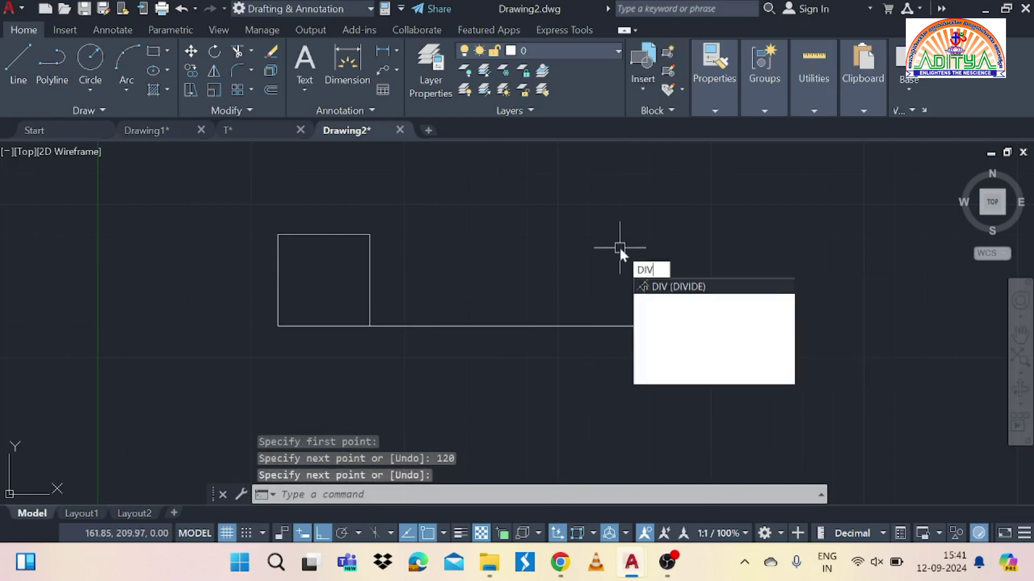
{"action": "type", "text": "IDE"}
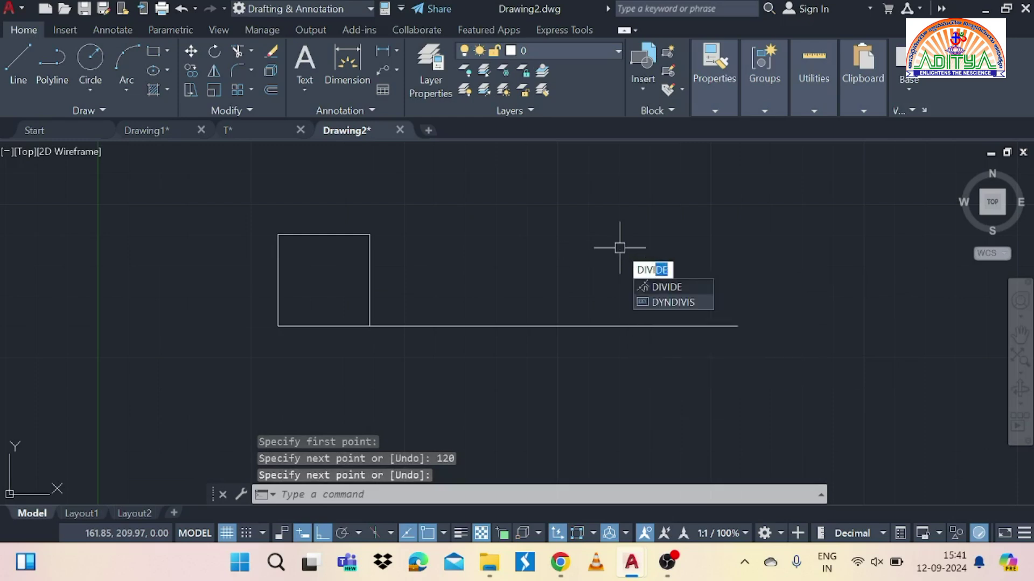
{"action": "left_click", "coordinate": [646, 287]}
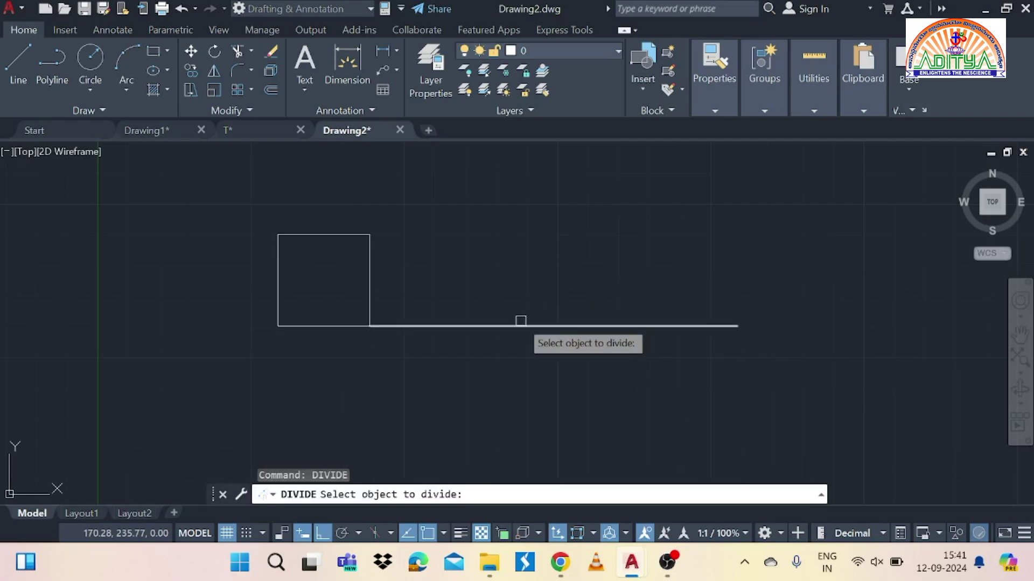
{"action": "left_click", "coordinate": [520, 325]}
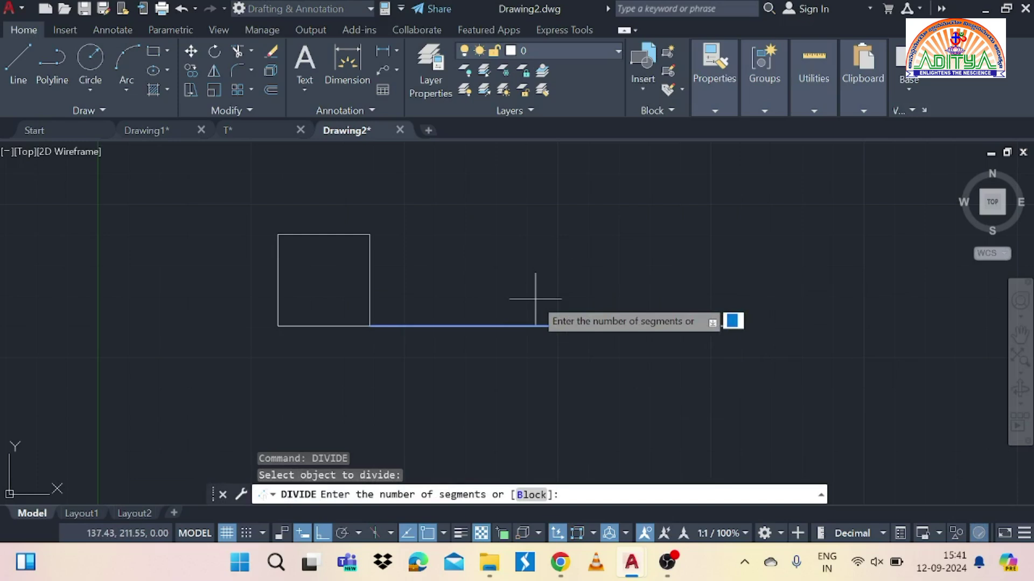
{"action": "type", "text": "4"}
{"action": "key", "text": "Return"}
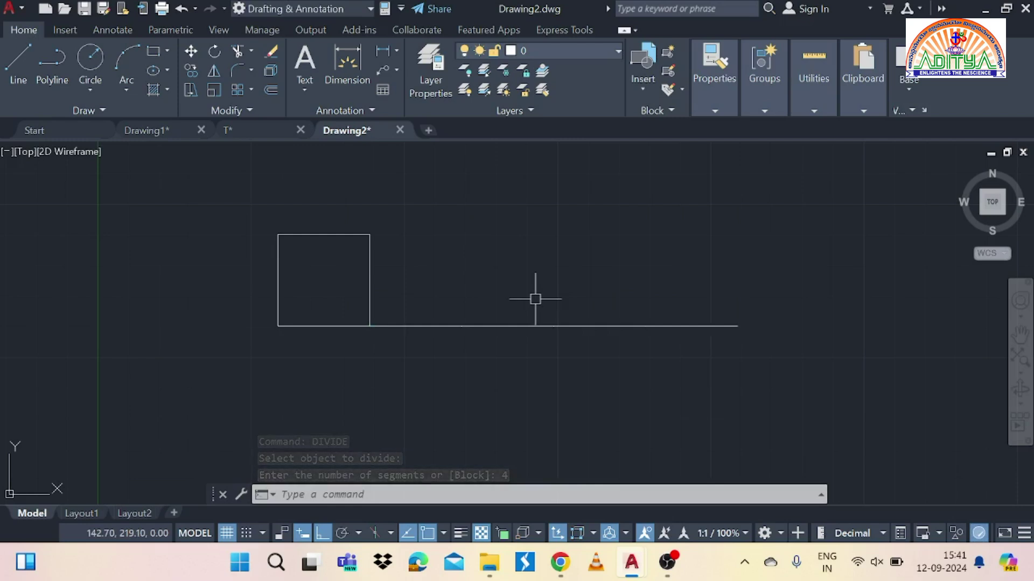
Set the point style to the X marker via DDPTYPE so the division points show.
{"action": "type", "text": "DD"}
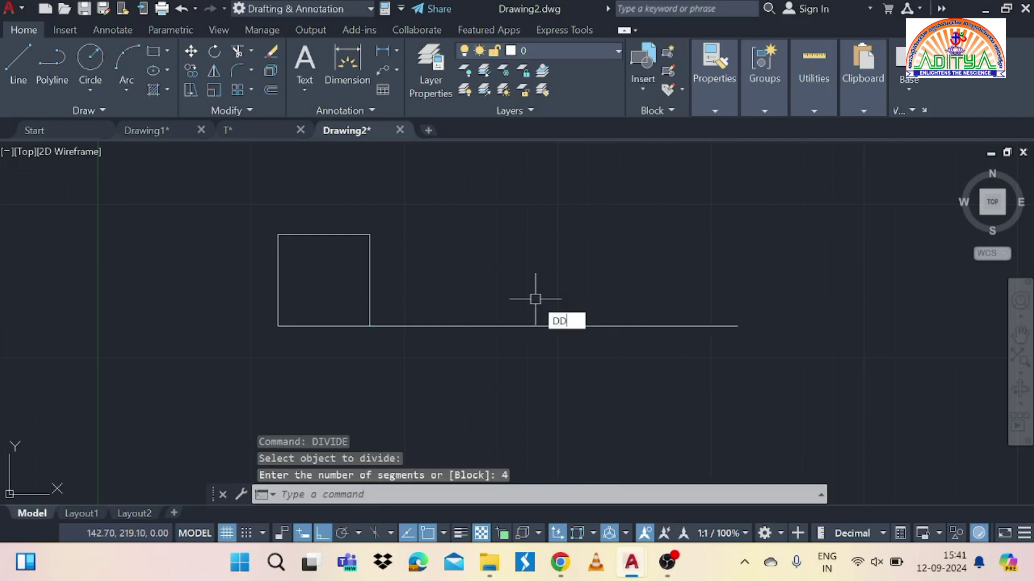
{"action": "key", "text": "BackSpace"}
{"action": "type", "text": "P"}
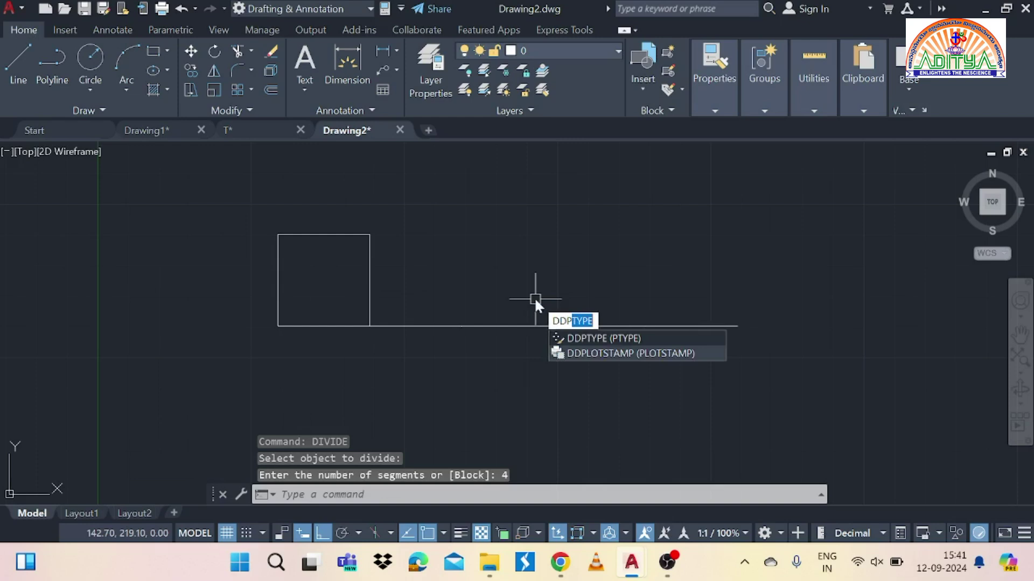
{"action": "left_click", "coordinate": [593, 338]}
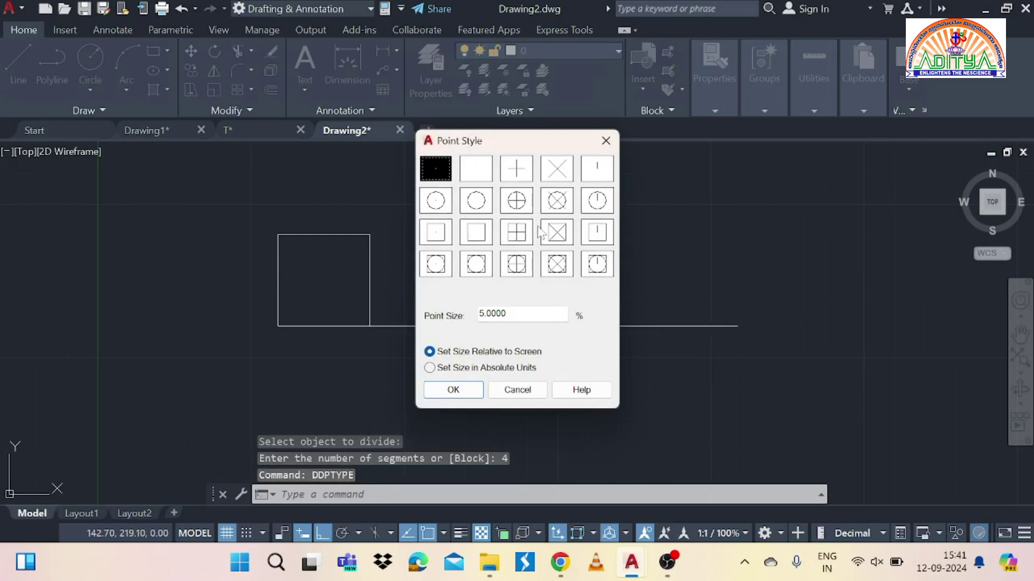
{"action": "left_click", "coordinate": [560, 178]}
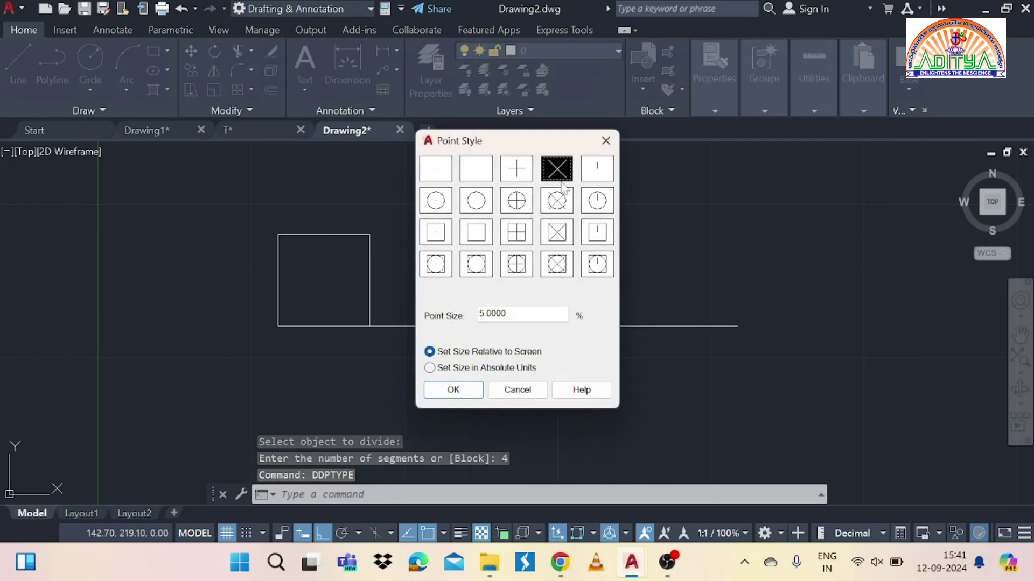
{"action": "left_click", "coordinate": [452, 391]}
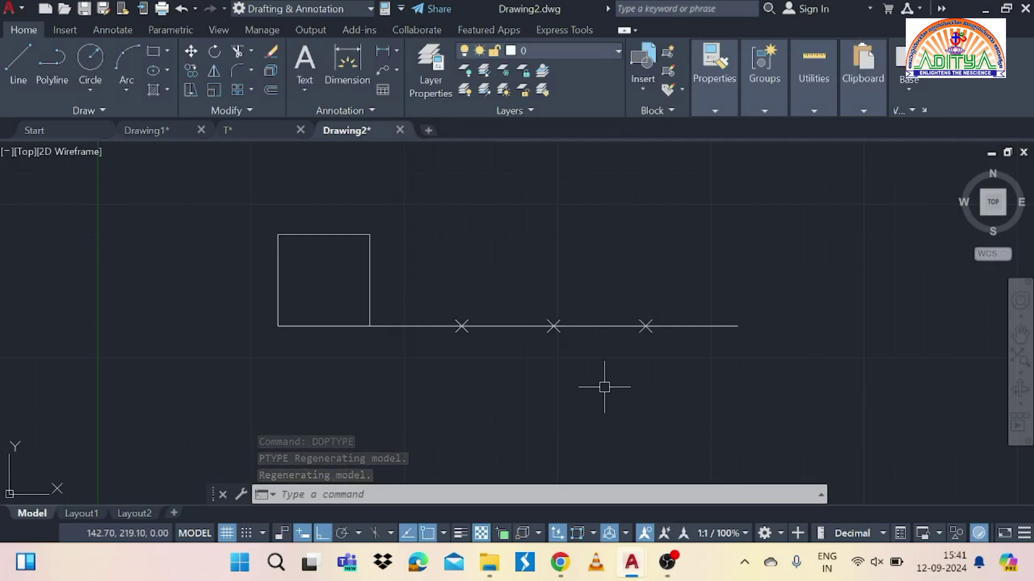
{"action": "scroll", "coordinate": [604, 386], "scroll_direction": "down", "scroll_amount": 2}
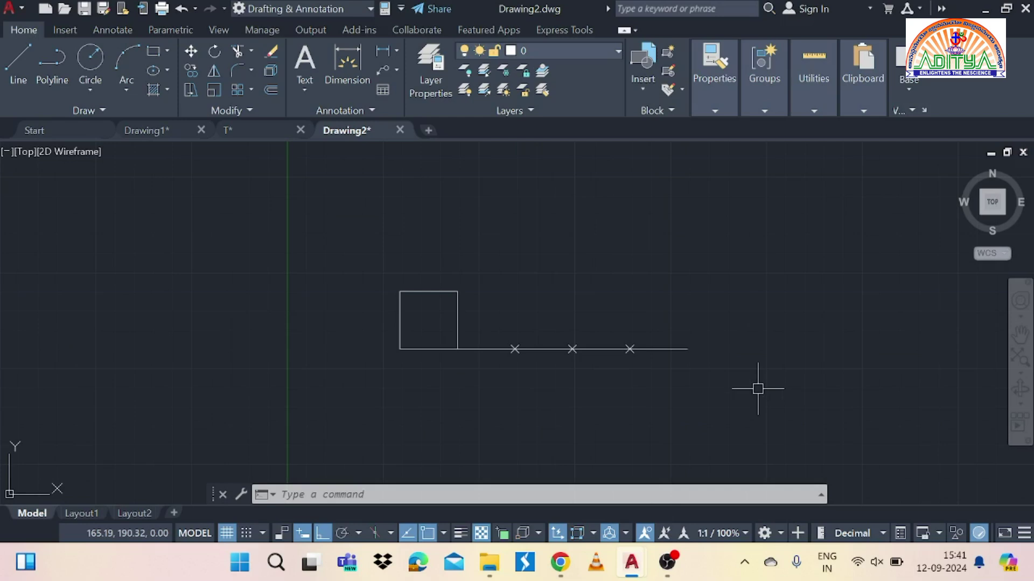
Select the horizontal line and its three division points for a polar array.
{"action": "type", "text": "ARRA"}
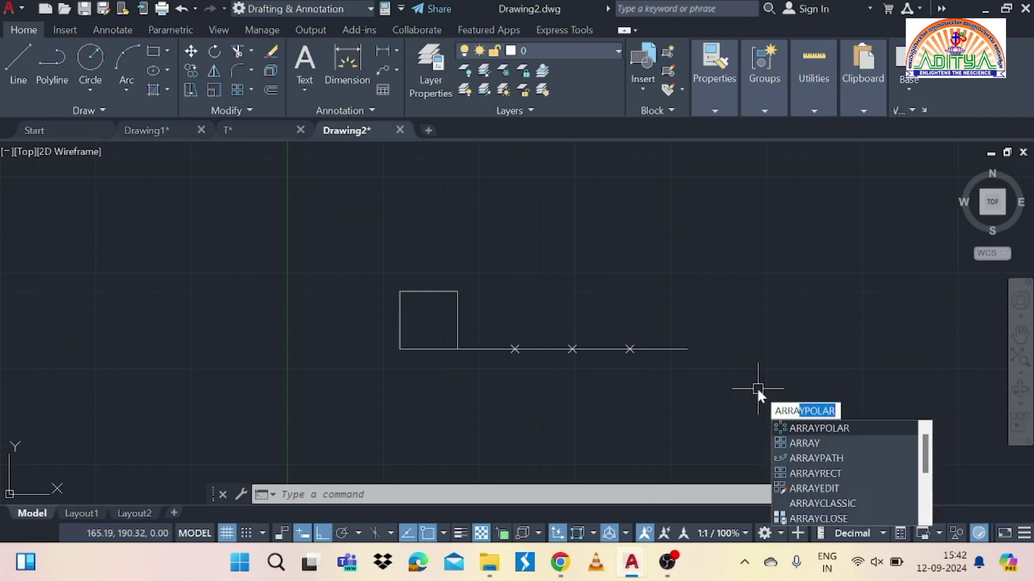
{"action": "key", "text": "Return"}
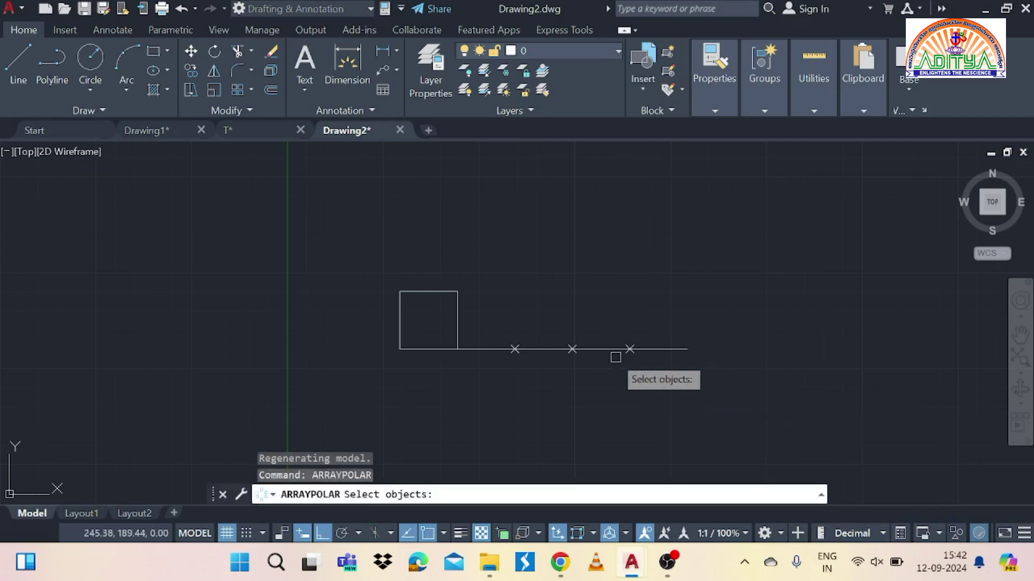
{"action": "left_click", "coordinate": [603, 351]}
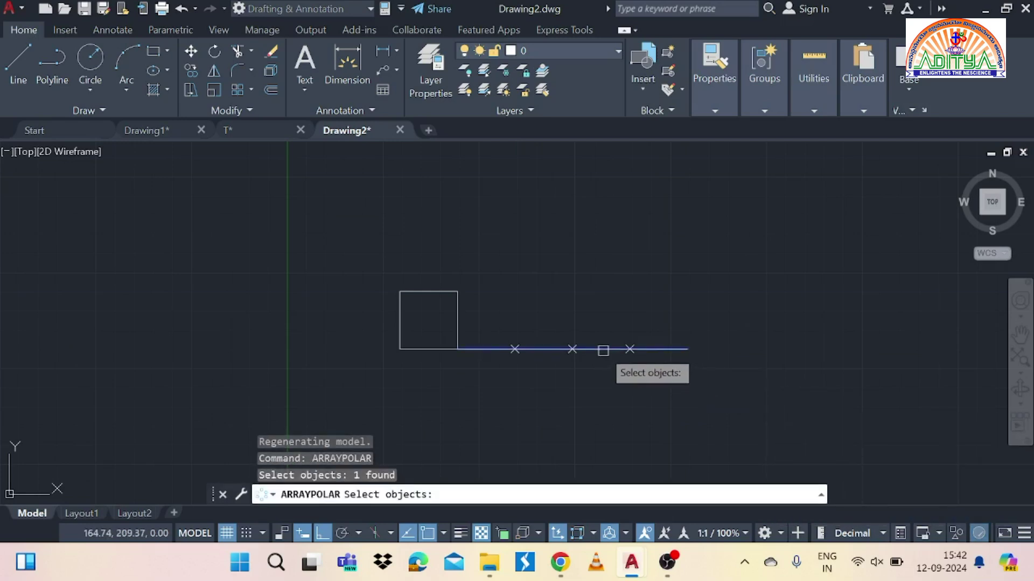
{"action": "scroll", "coordinate": [566, 325], "scroll_direction": "up", "scroll_amount": 2}
{"action": "left_click", "coordinate": [436, 387]}
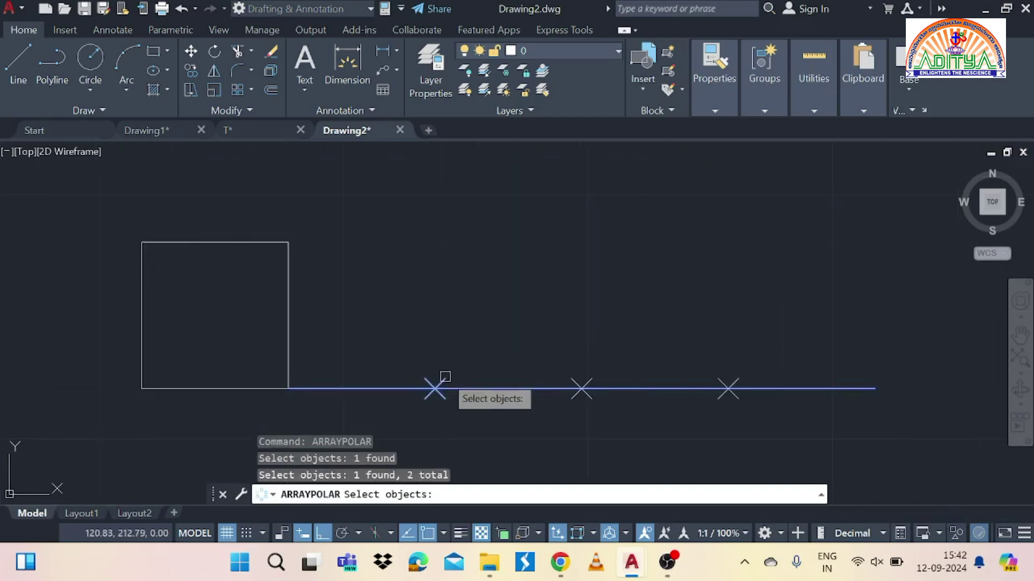
{"action": "left_click", "coordinate": [582, 385]}
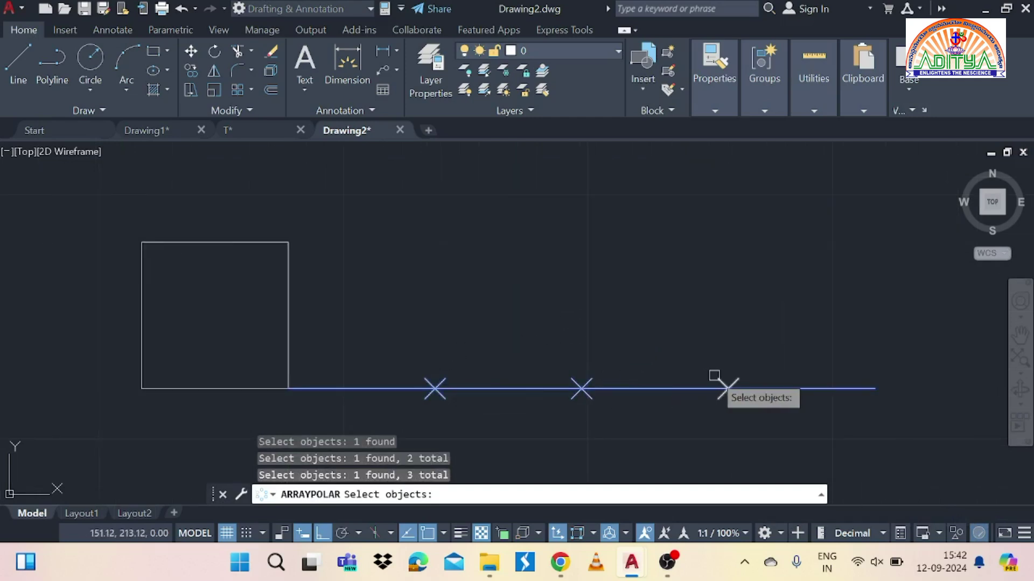
{"action": "left_click", "coordinate": [721, 382]}
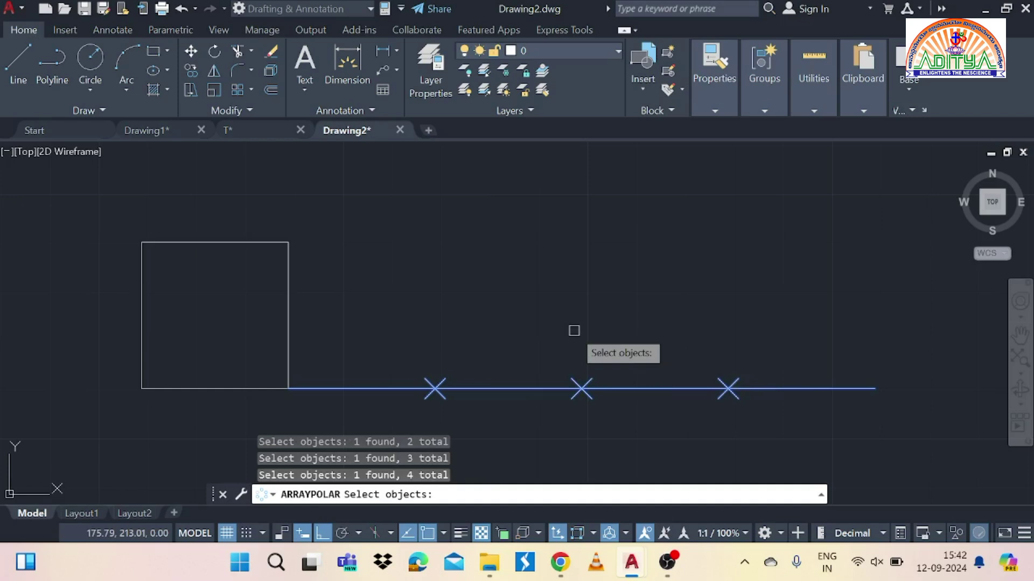
{"action": "key", "text": "Return"}
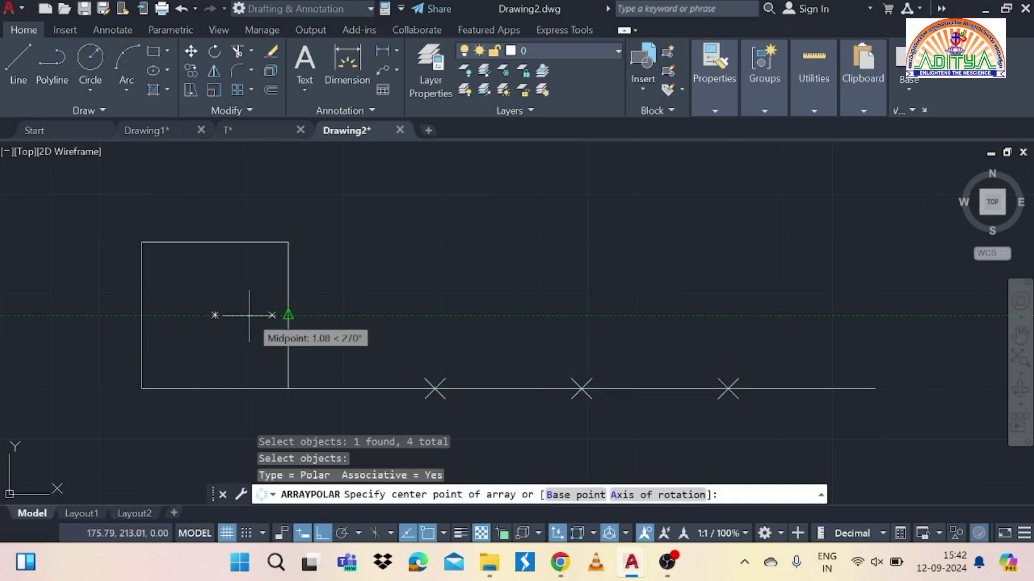
Array them about a centre inside the square into 4 items spaced 90° apart.
{"action": "left_click", "coordinate": [215, 315]}
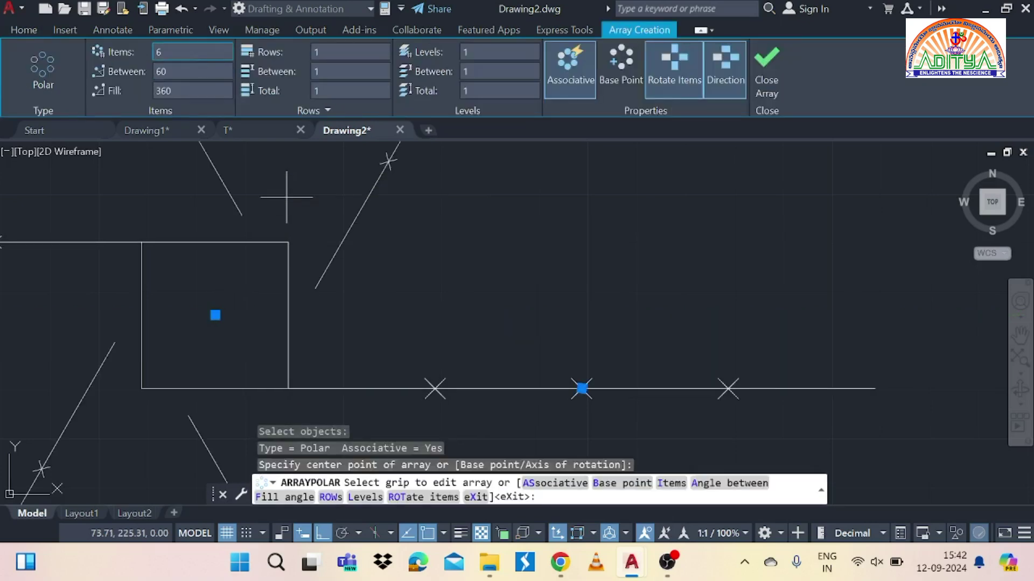
{"action": "left_click", "coordinate": [186, 52]}
{"action": "key", "text": "Return"}
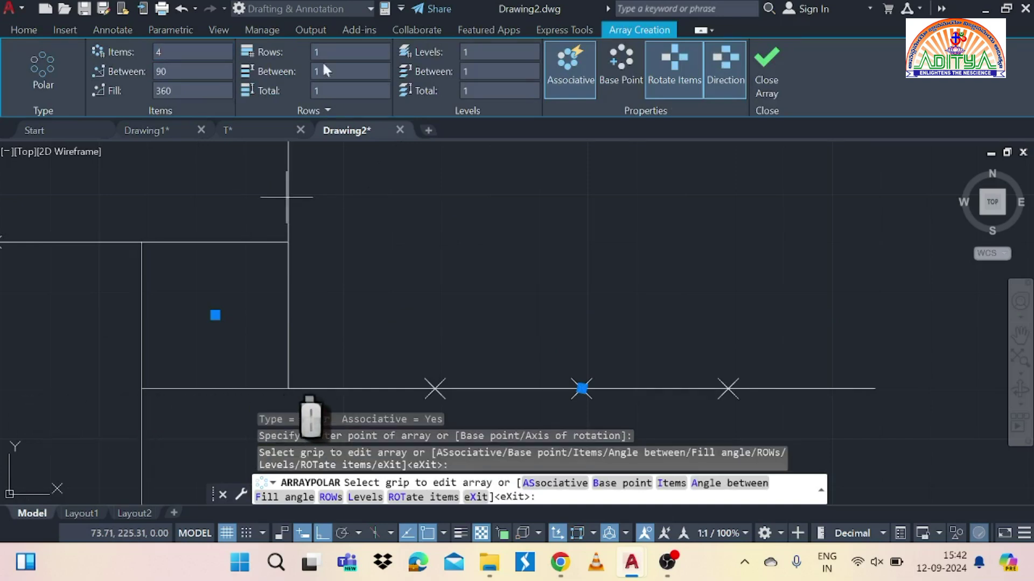
{"action": "scroll", "coordinate": [450, 245], "scroll_direction": "down", "scroll_amount": 3}
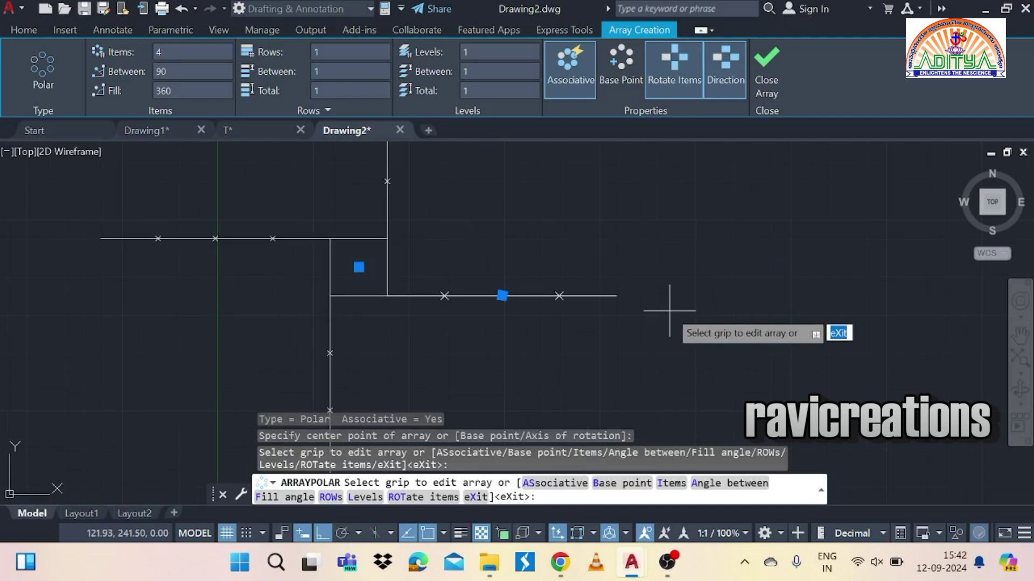
{"action": "key", "text": "Escape"}
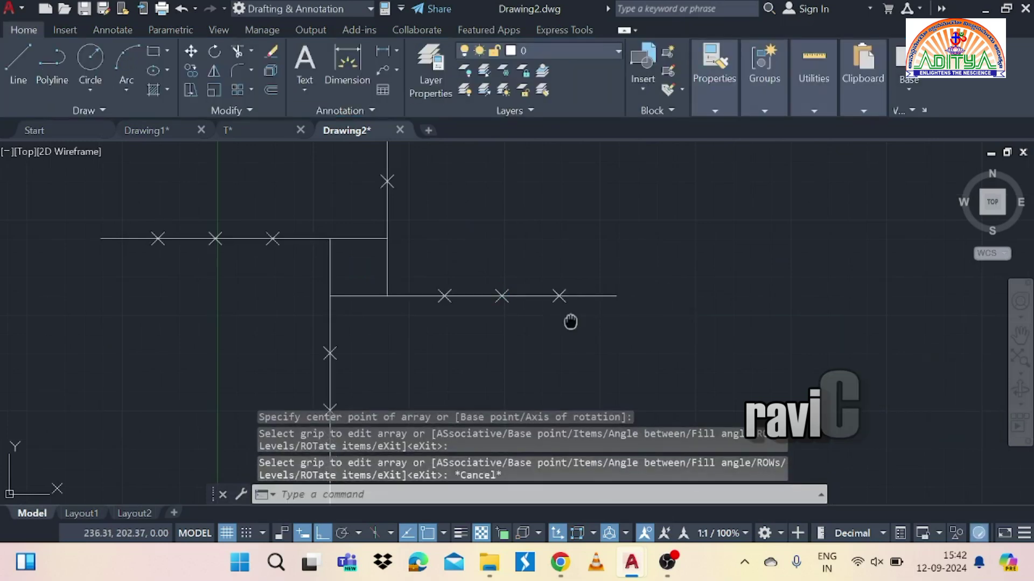
{"action": "middle_click_drag", "start_coordinate": [570, 322], "coordinate": [560, 359]}
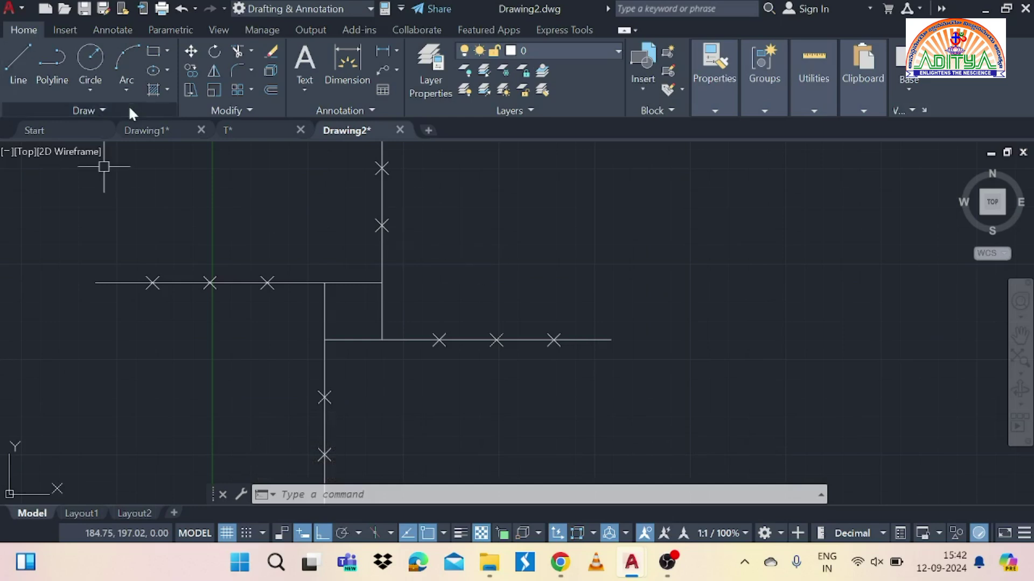
Draw a fit spline from the square's corner through the division marks to the right line's end.
{"action": "left_click", "coordinate": [99, 112]}
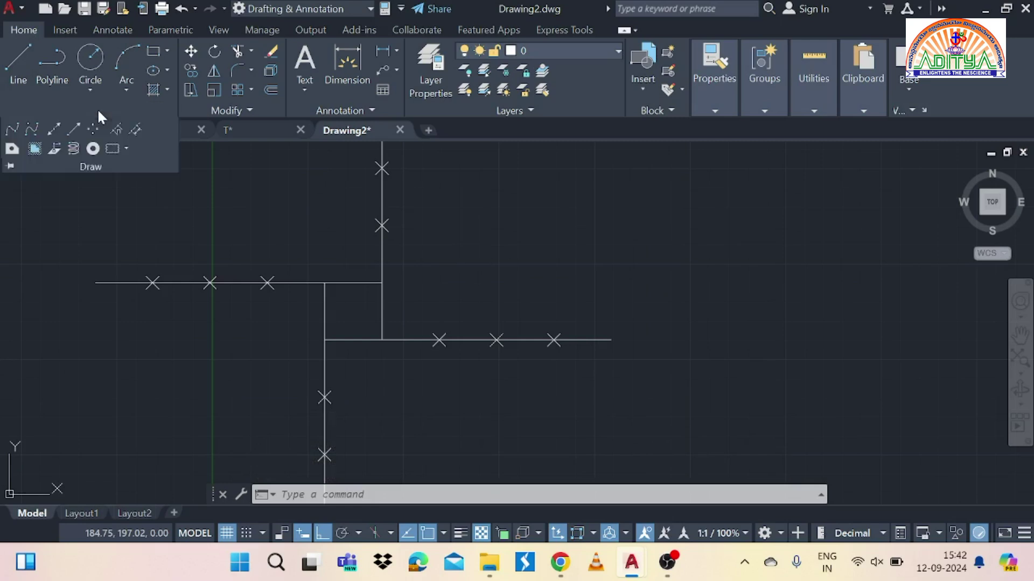
{"action": "left_click", "coordinate": [10, 131]}
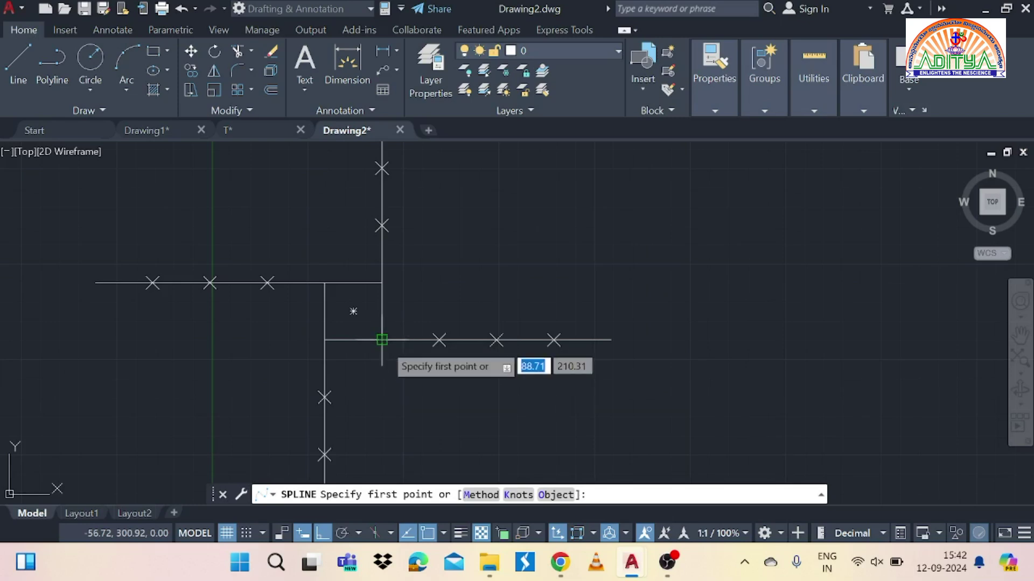
{"action": "left_click", "coordinate": [382, 340]}
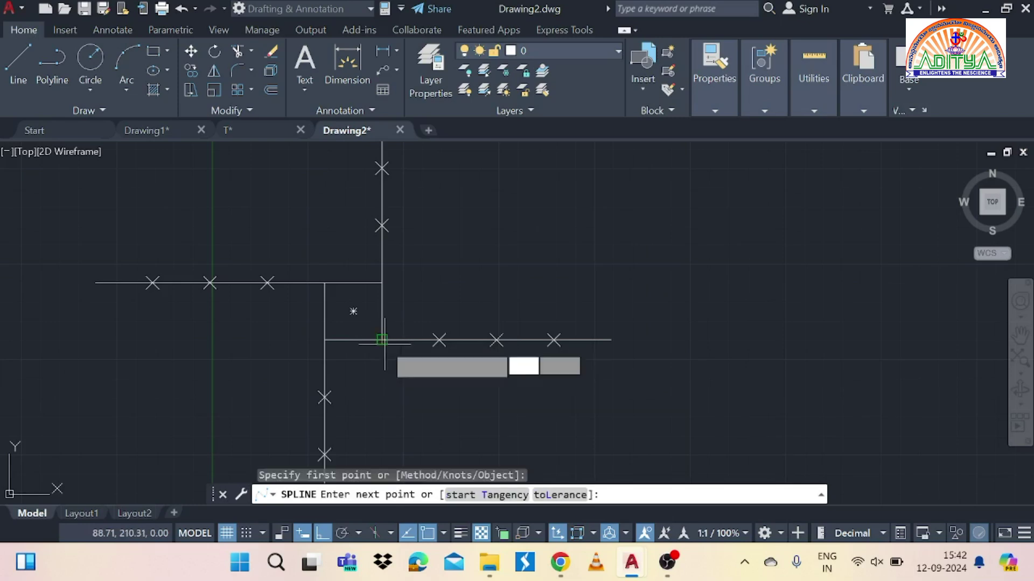
{"action": "left_click", "coordinate": [324, 397]}
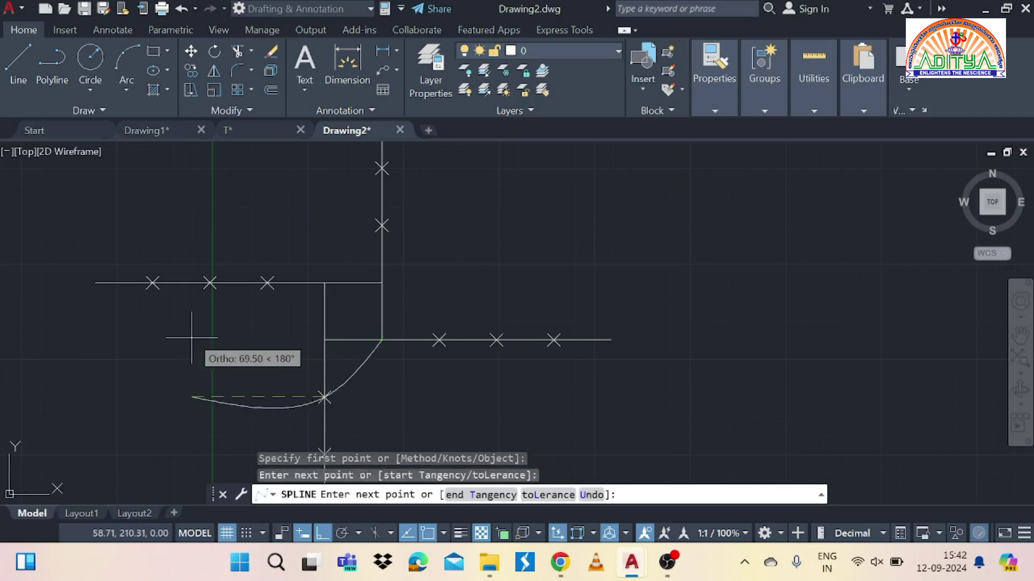
{"action": "left_click", "coordinate": [210, 283]}
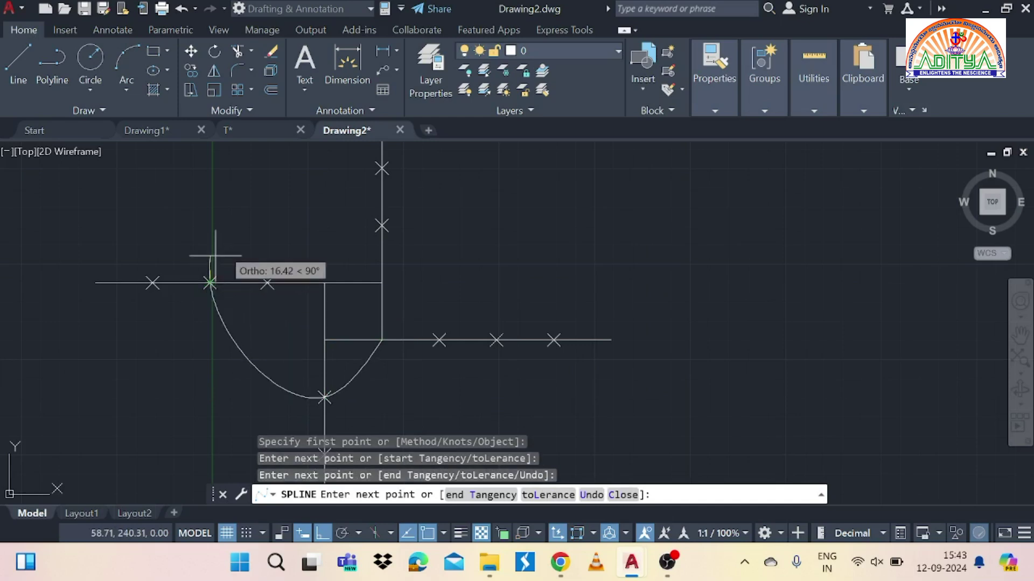
{"action": "middle_click_drag", "start_coordinate": [302, 219], "coordinate": [243, 300]}
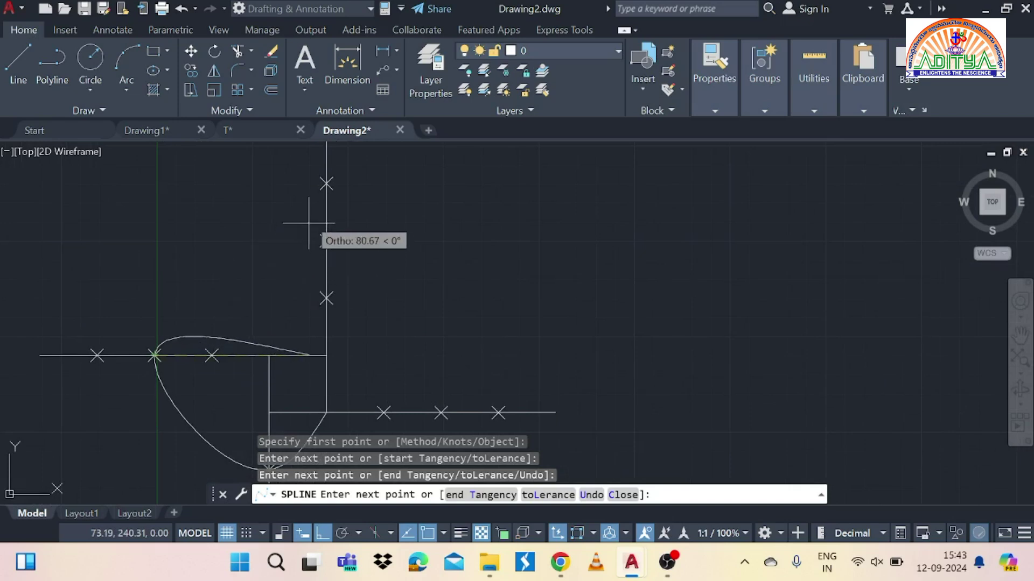
{"action": "left_click", "coordinate": [327, 183]}
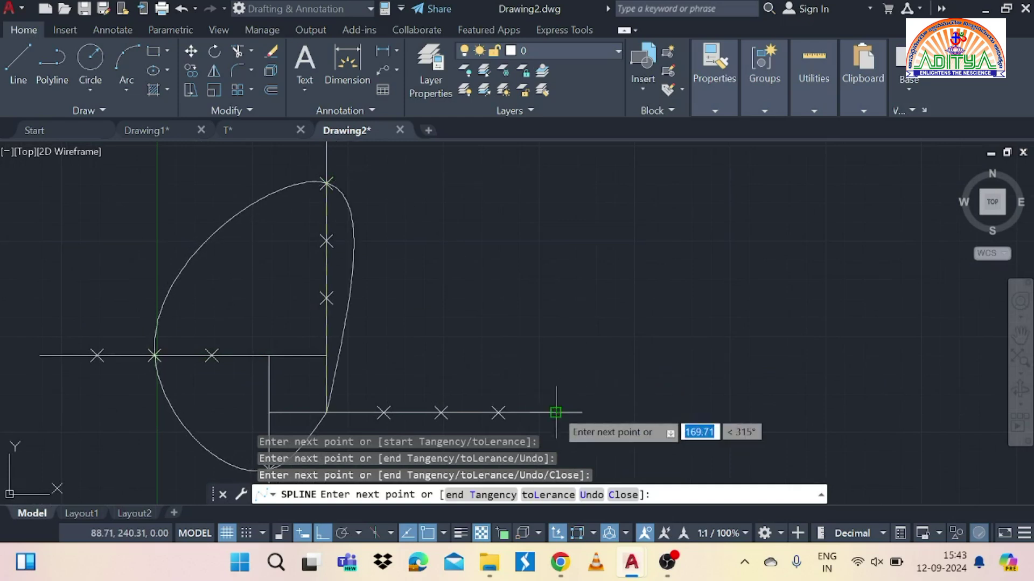
{"action": "left_click", "coordinate": [555, 412]}
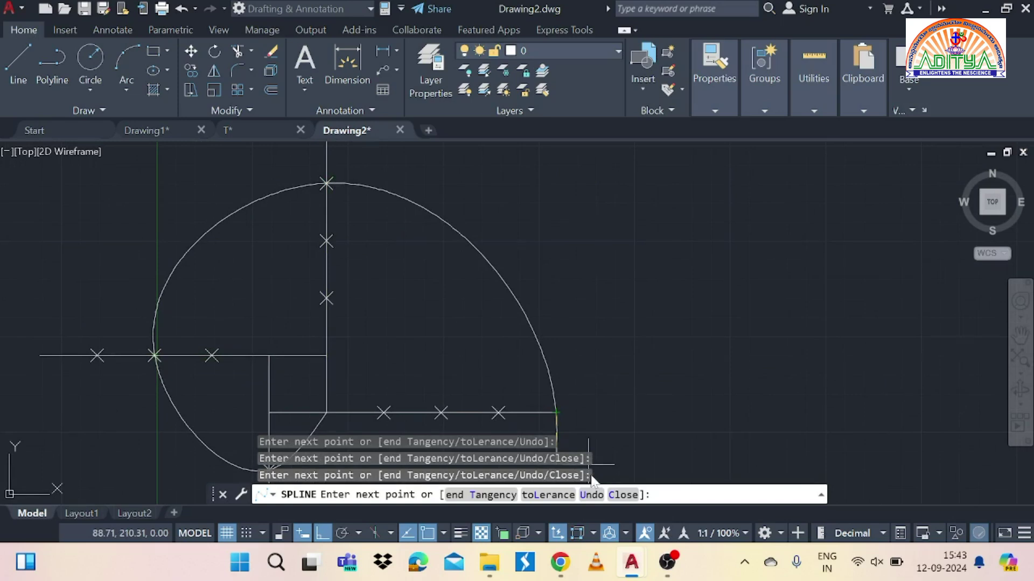
{"action": "key", "text": "Return"}
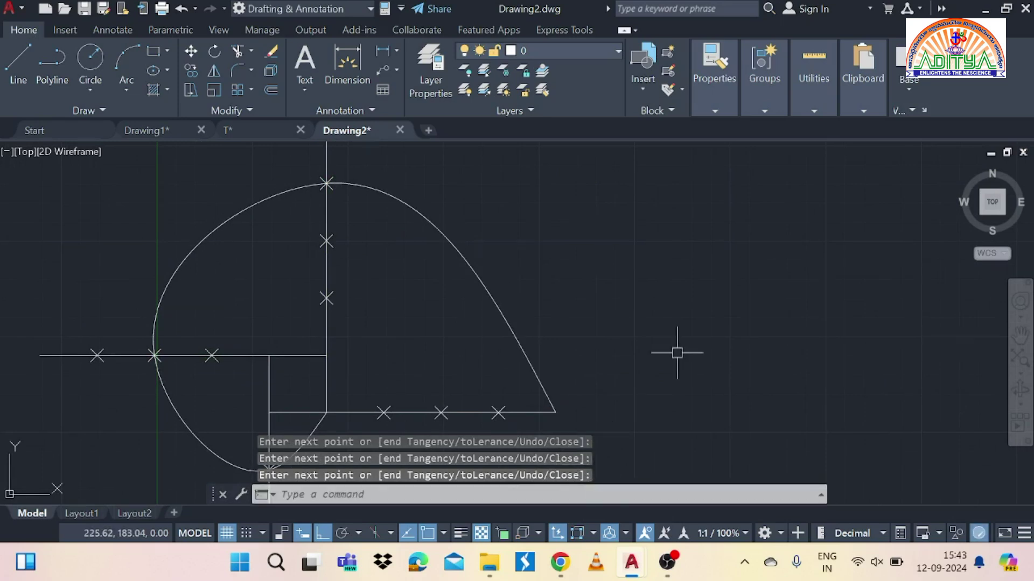
{"action": "scroll", "coordinate": [677, 352], "scroll_direction": "down", "scroll_amount": 2}
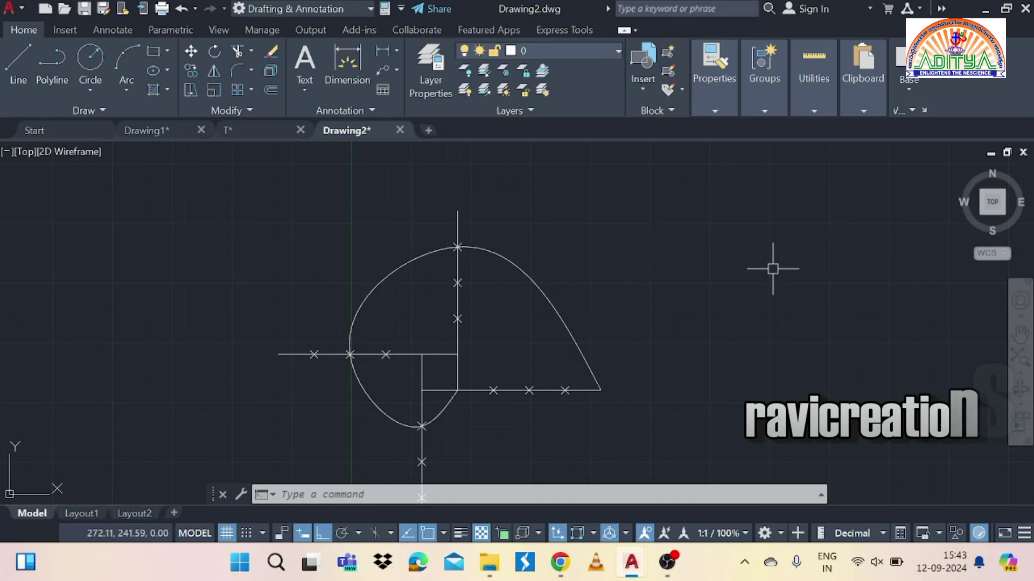
Explode the polar array into separate lines and X points.
{"action": "type", "text": "EXPL"}
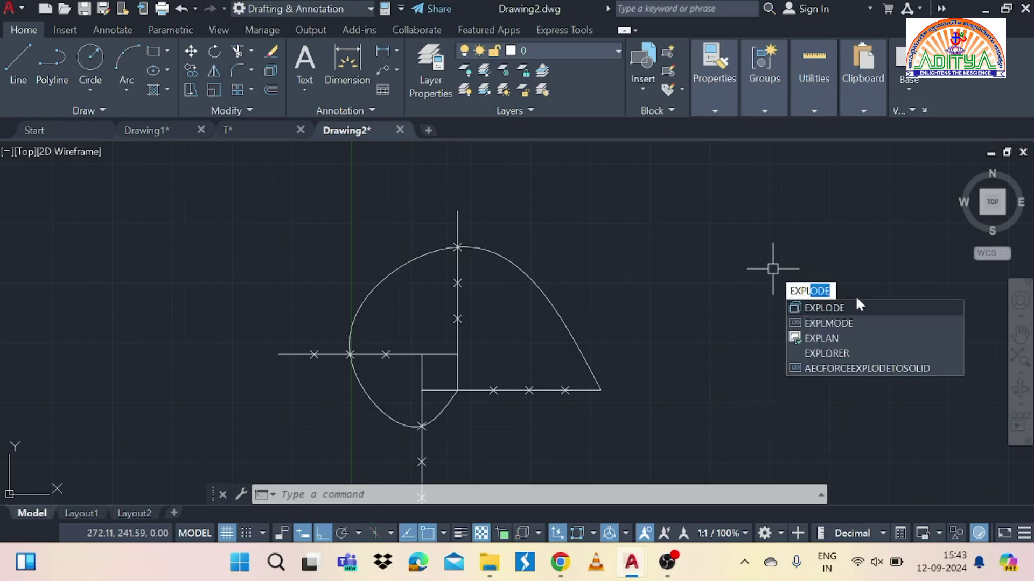
{"action": "left_click", "coordinate": [846, 305]}
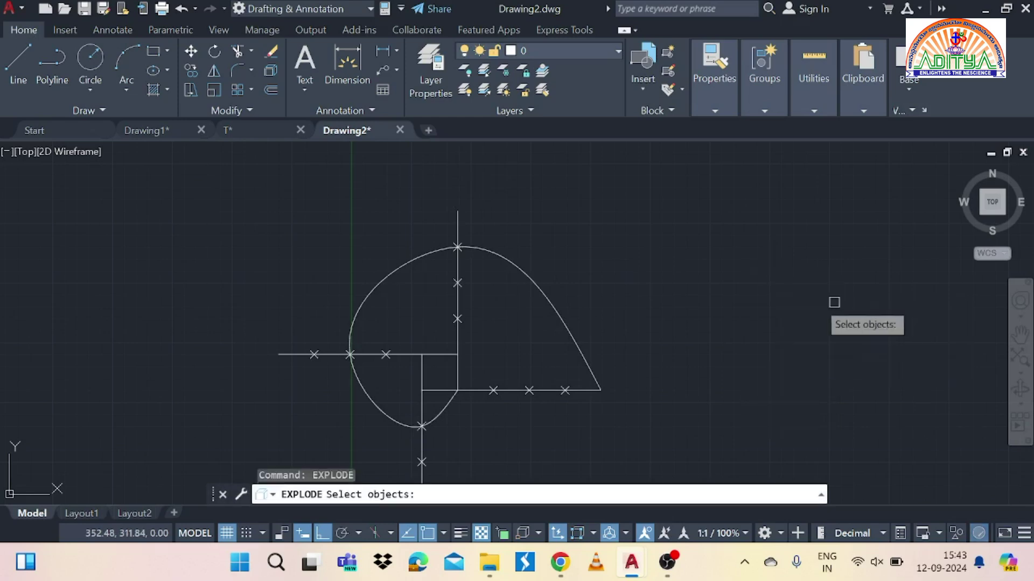
{"action": "left_click", "coordinate": [453, 344]}
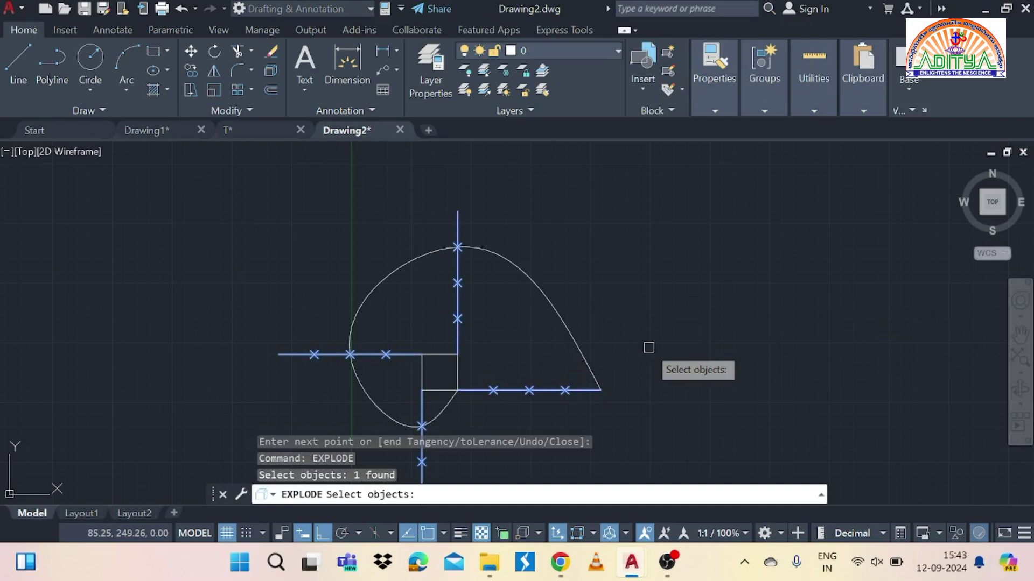
{"action": "key", "text": "Return"}
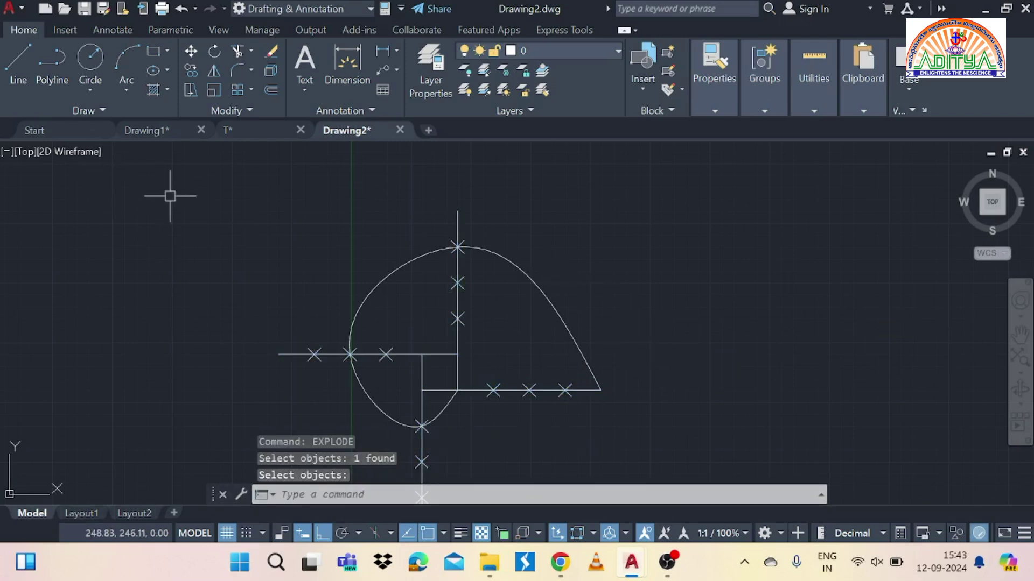
{"action": "type", "text": "TRIM"}
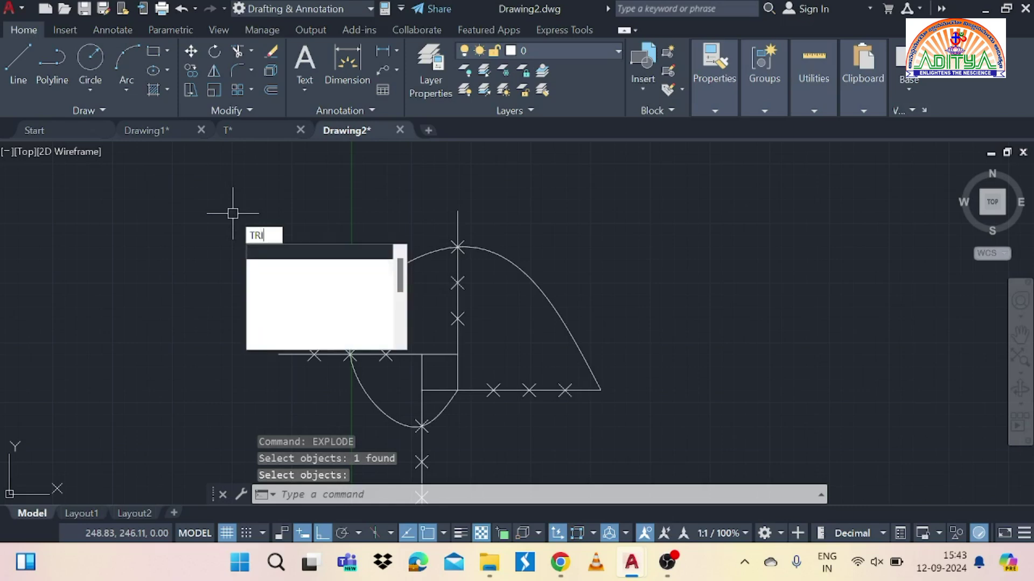
Trim the line stub lying to the left of the spline.
{"action": "left_click", "coordinate": [280, 251]}
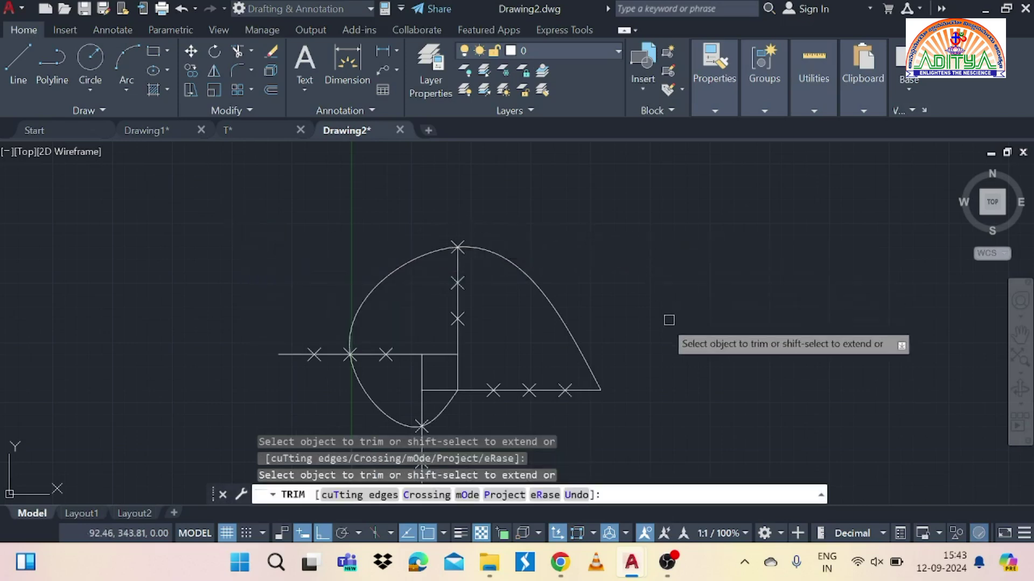
{"action": "left_click", "coordinate": [315, 355]}
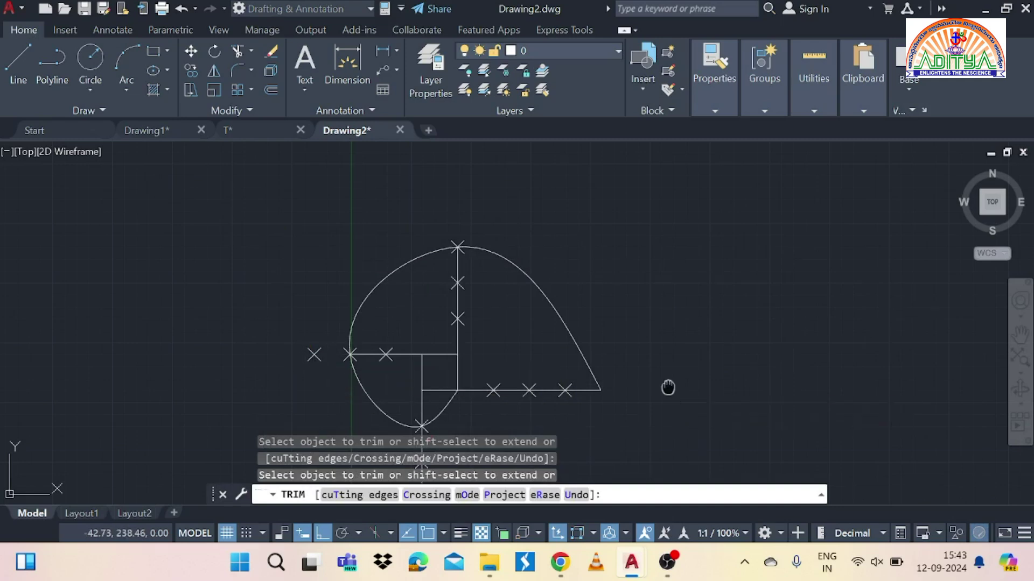
{"action": "middle_click_drag", "start_coordinate": [669, 388], "coordinate": [696, 343]}
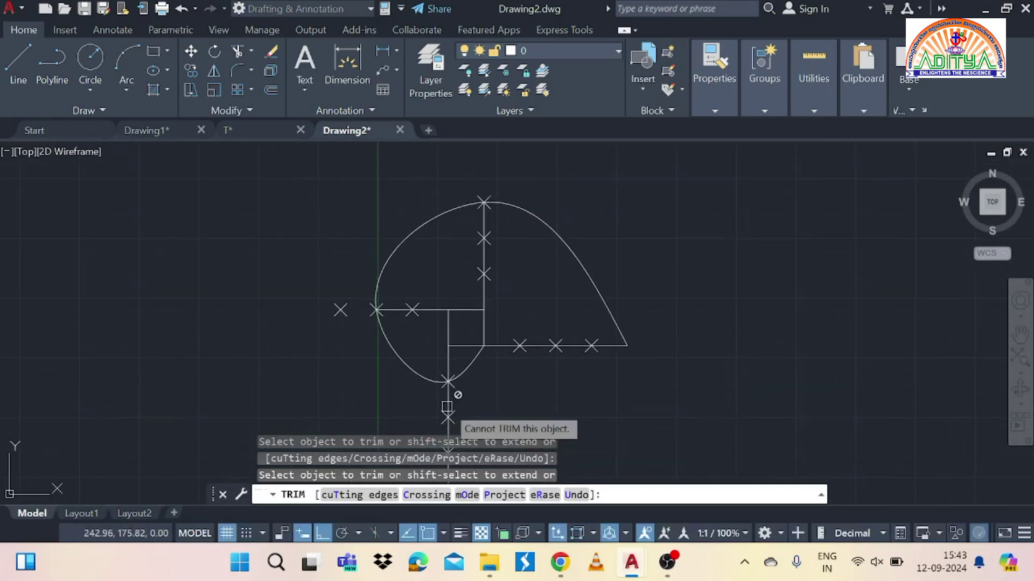
{"action": "key", "text": "Escape"}
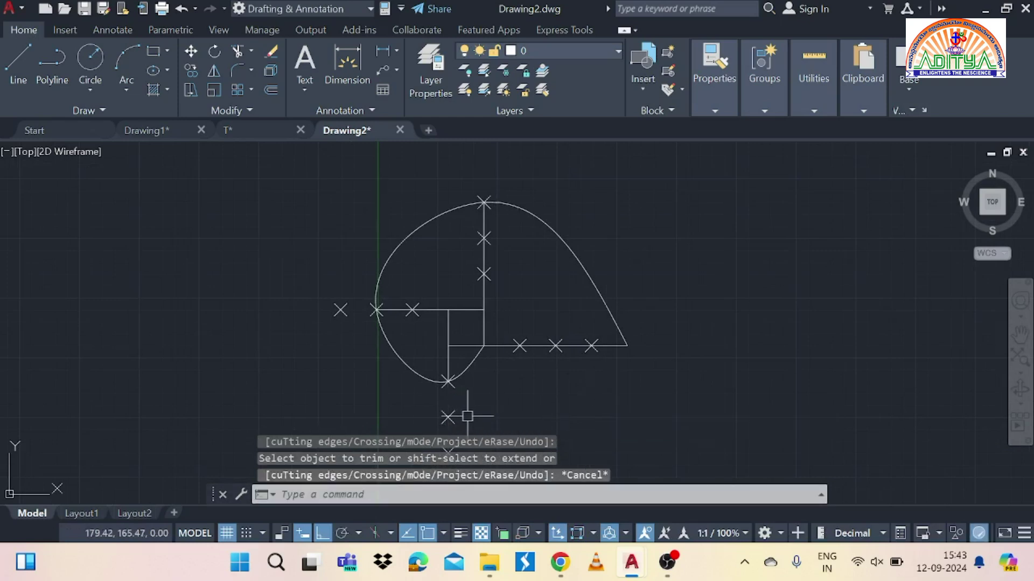
Delete the three stray point markers beyond the curve.
{"action": "left_click", "coordinate": [448, 418]}
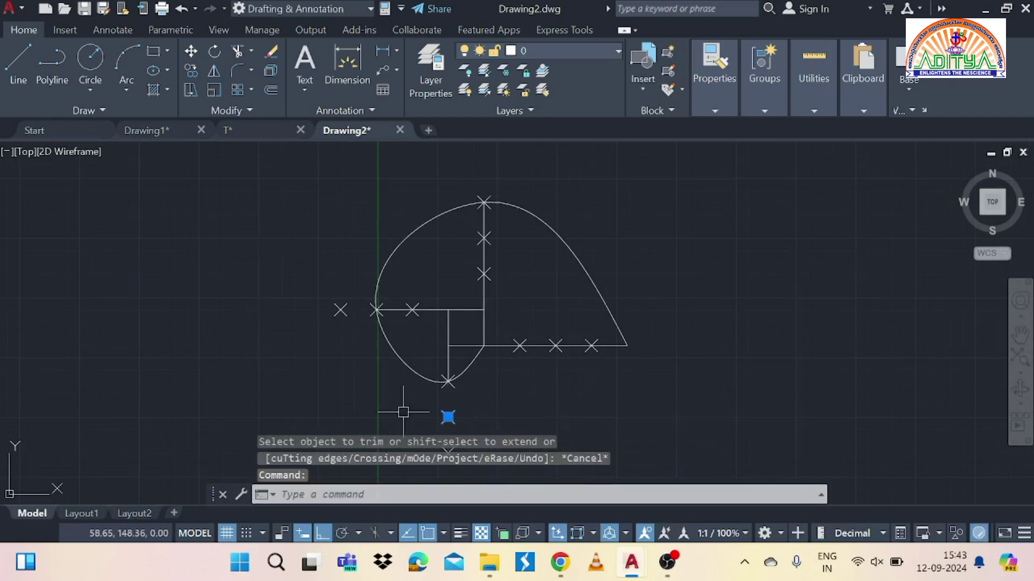
{"action": "left_click", "coordinate": [341, 309]}
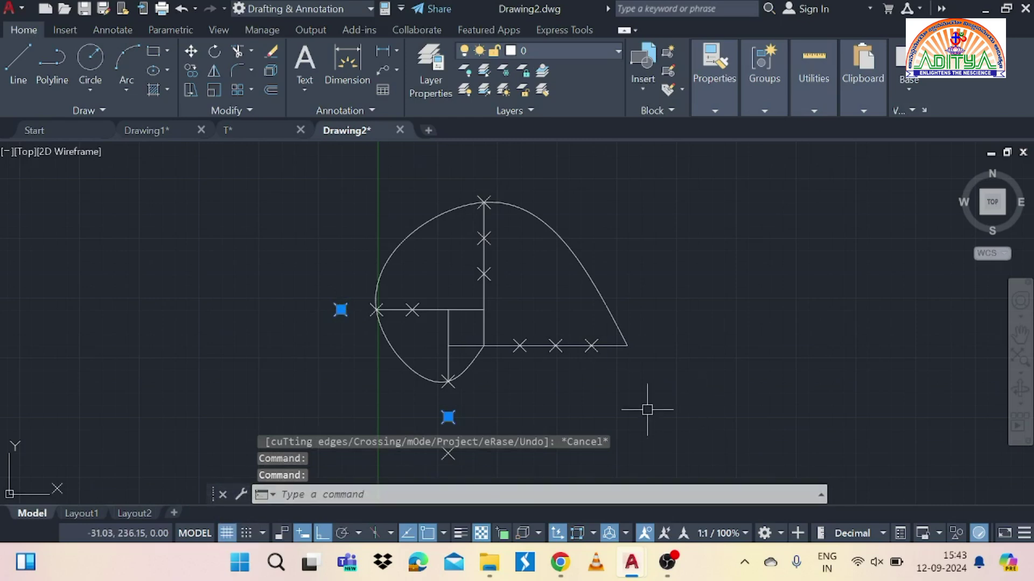
{"action": "left_click", "coordinate": [455, 454]}
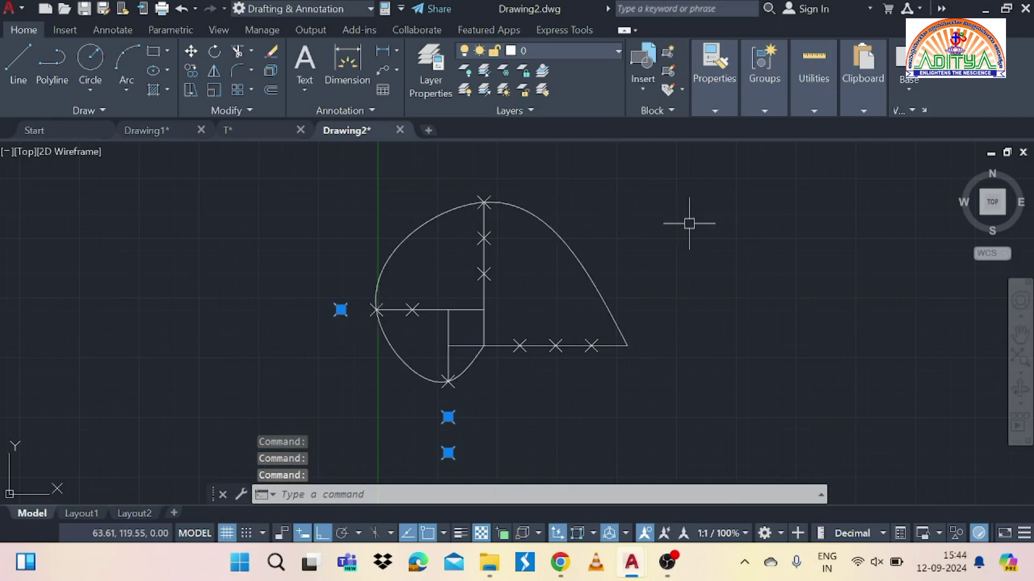
{"action": "key", "text": "Delete"}
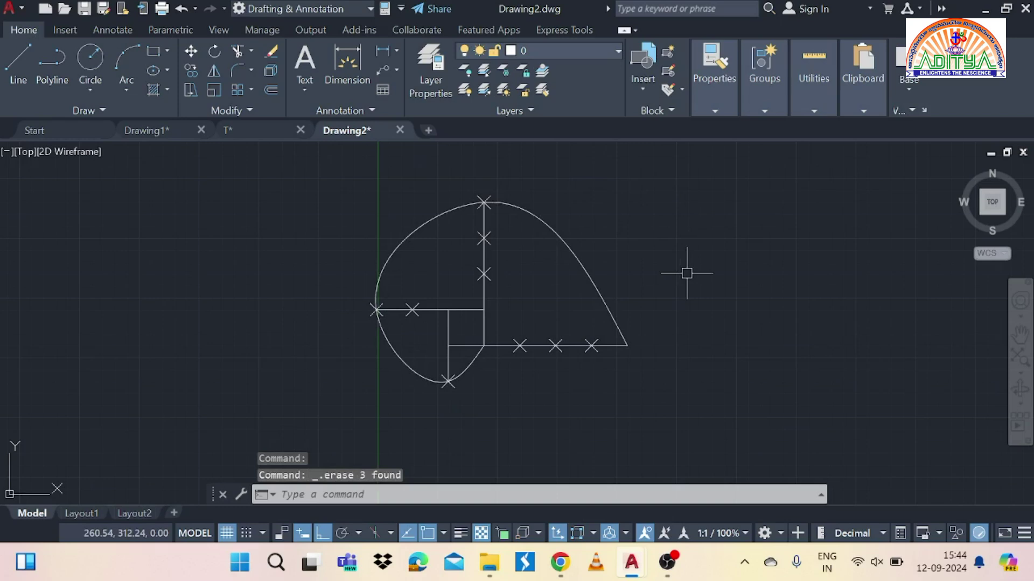
{"action": "scroll", "coordinate": [698, 327], "scroll_direction": "up", "scroll_amount": 2}
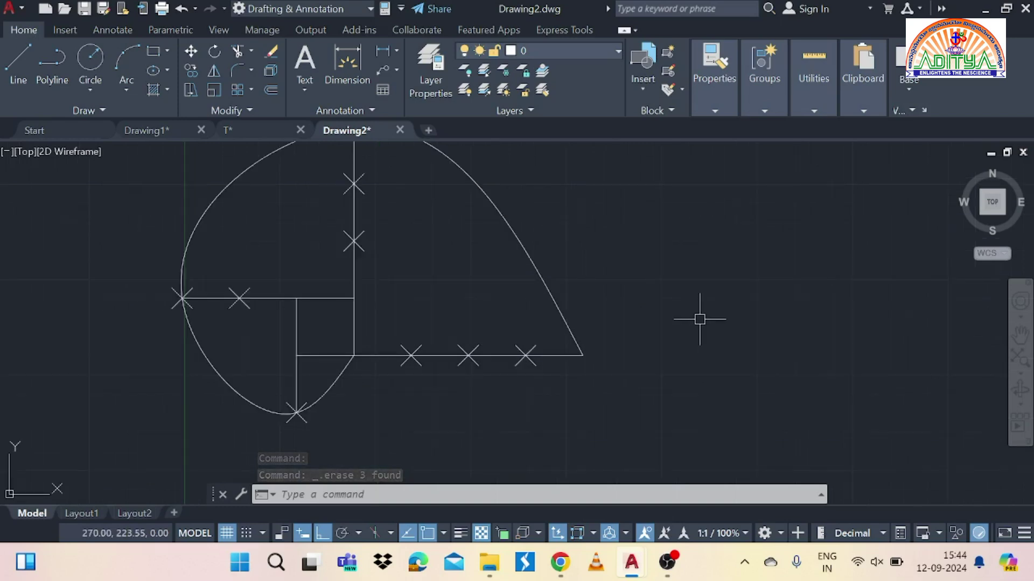
Start single-line text below the figure with height 4 and 0° rotation.
{"action": "middle_click_drag", "start_coordinate": [700, 318], "coordinate": [682, 355]}
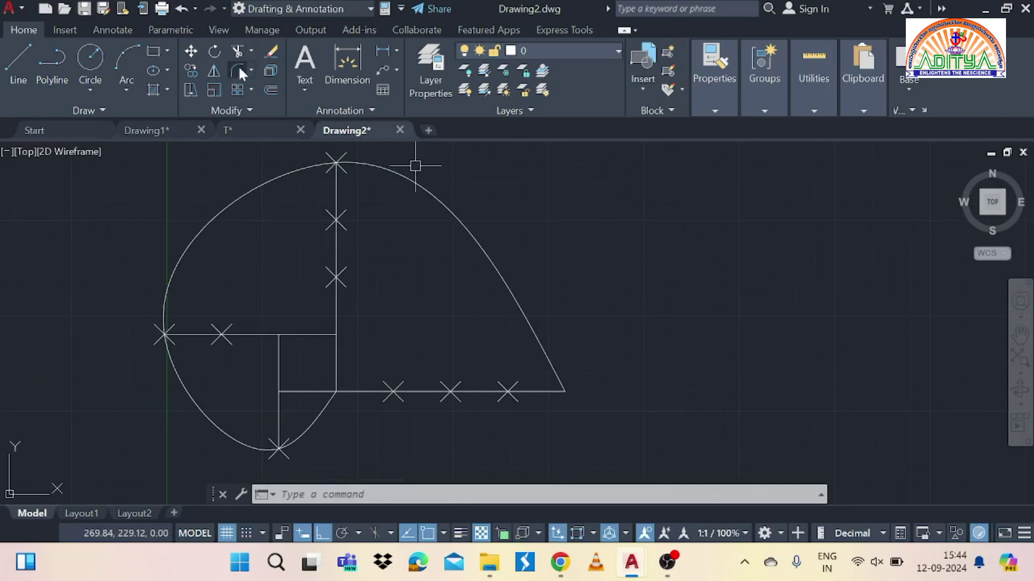
{"action": "left_click", "coordinate": [312, 89]}
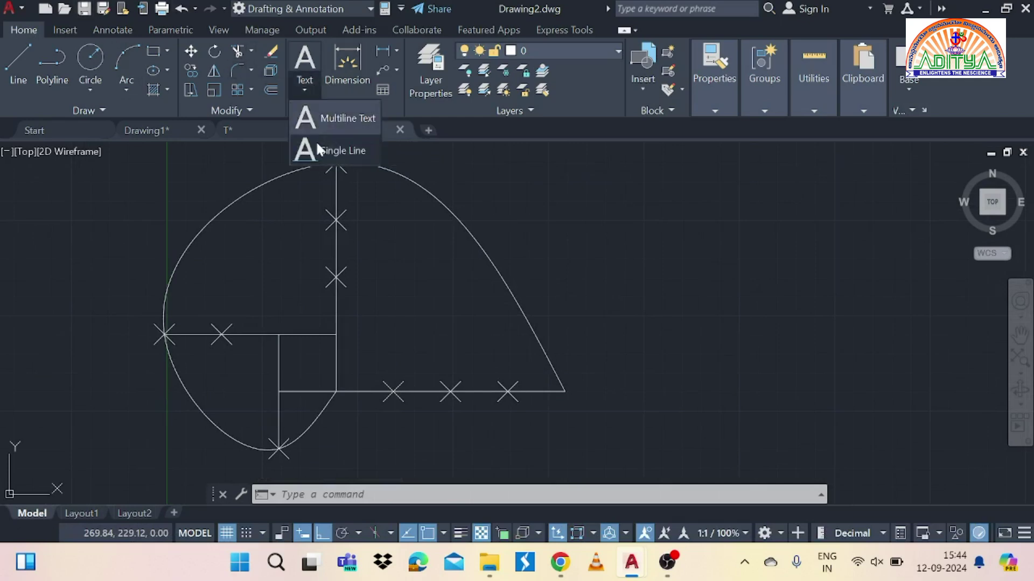
{"action": "left_click", "coordinate": [334, 151]}
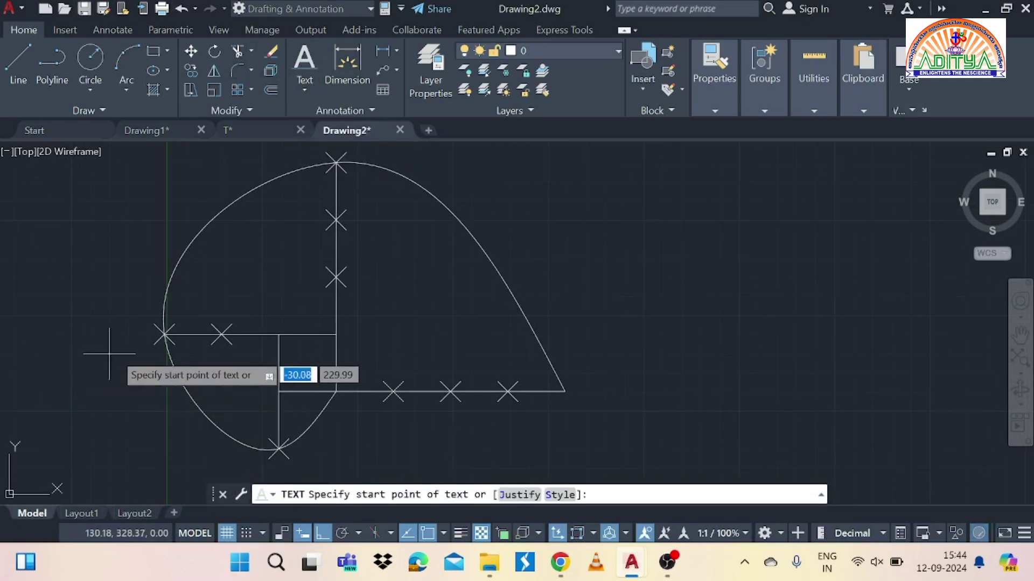
{"action": "left_click", "coordinate": [381, 428]}
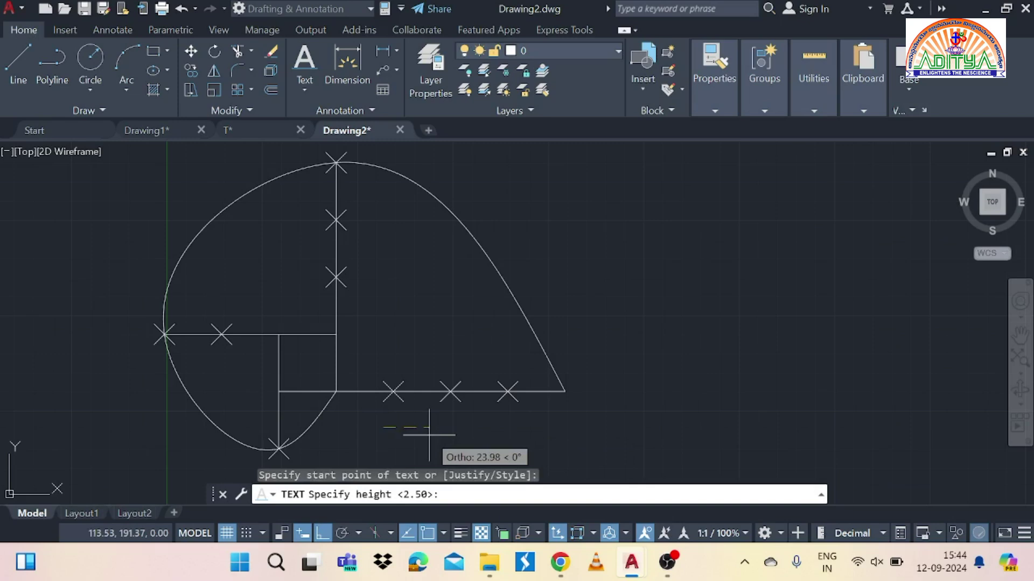
{"action": "type", "text": "4"}
{"action": "key", "text": "Return"}
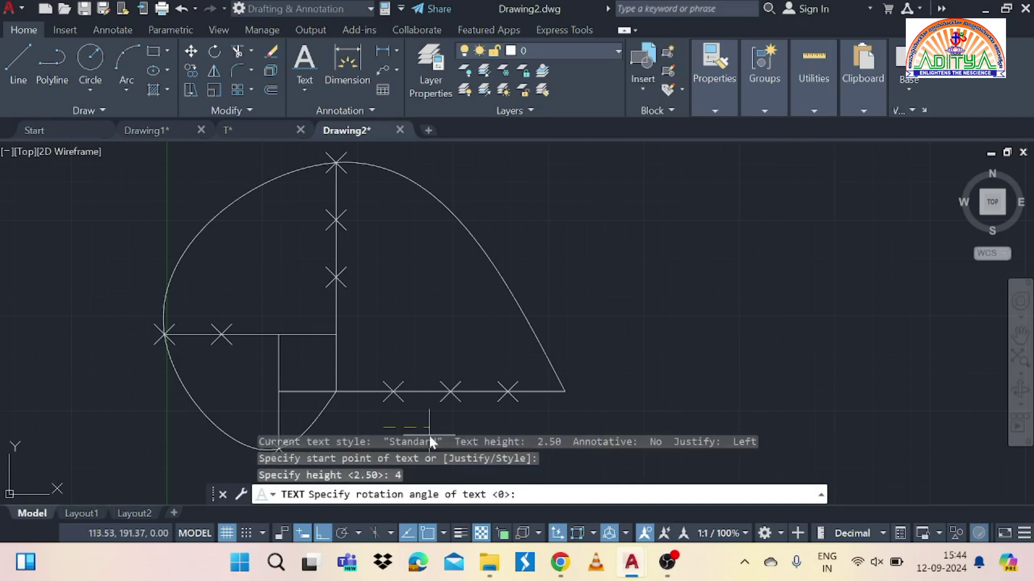
{"action": "type", "text": "0"}
{"action": "key", "text": "Return"}
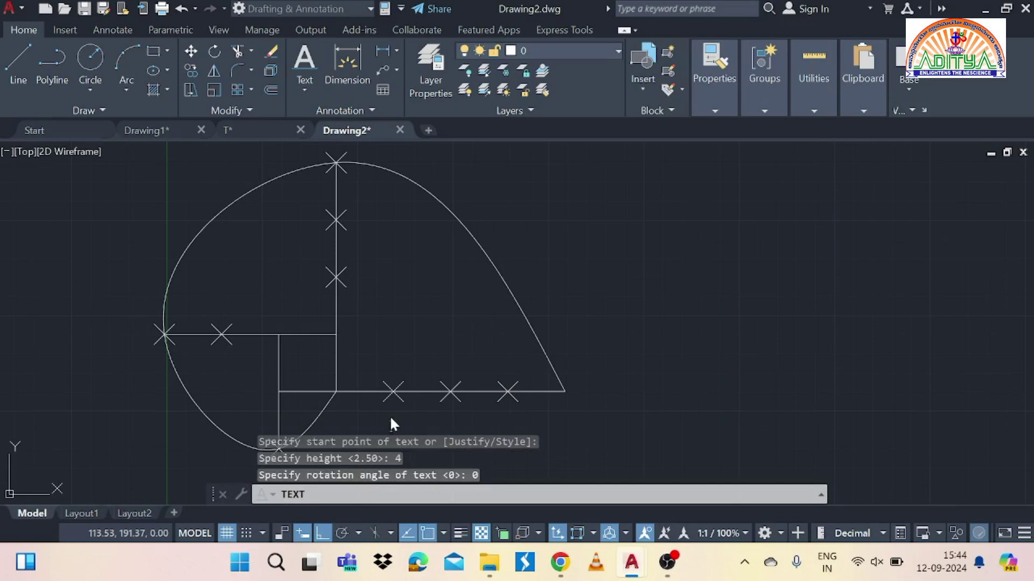
Number the division marks along the base (1–4), at the bottom and on the left (1–2).
{"action": "type", "text": "1"}
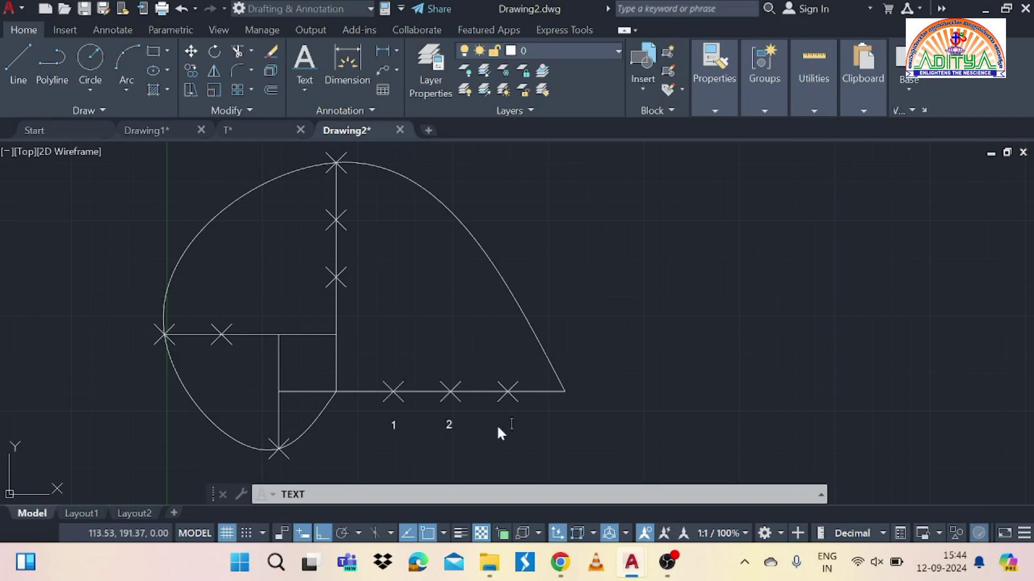
{"action": "left_click", "coordinate": [562, 424]}
{"action": "type", "text": "4"}
{"action": "left_click", "coordinate": [297, 461]}
{"action": "left_click", "coordinate": [228, 363]}
{"action": "type", "text": "2"}
Number the vertical side's marks 1–3 and letter the square's lower-left corner A.
{"action": "left_click", "coordinate": [364, 287]}
{"action": "type", "text": "1"}
{"action": "left_click", "coordinate": [360, 232]}
{"action": "left_click", "coordinate": [355, 154]}
{"action": "left_click", "coordinate": [262, 404]}
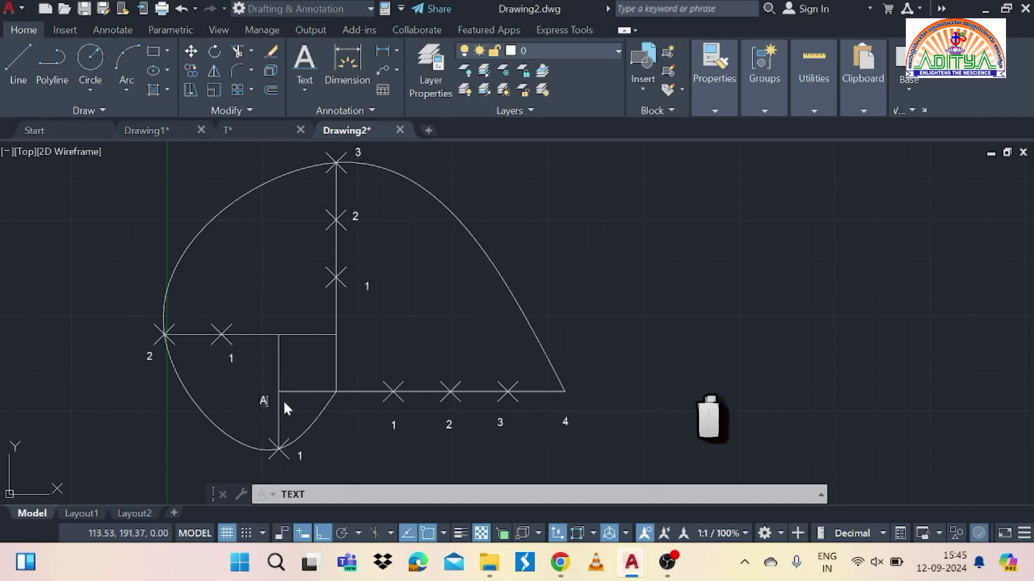
{"action": "key", "text": "Escape"}
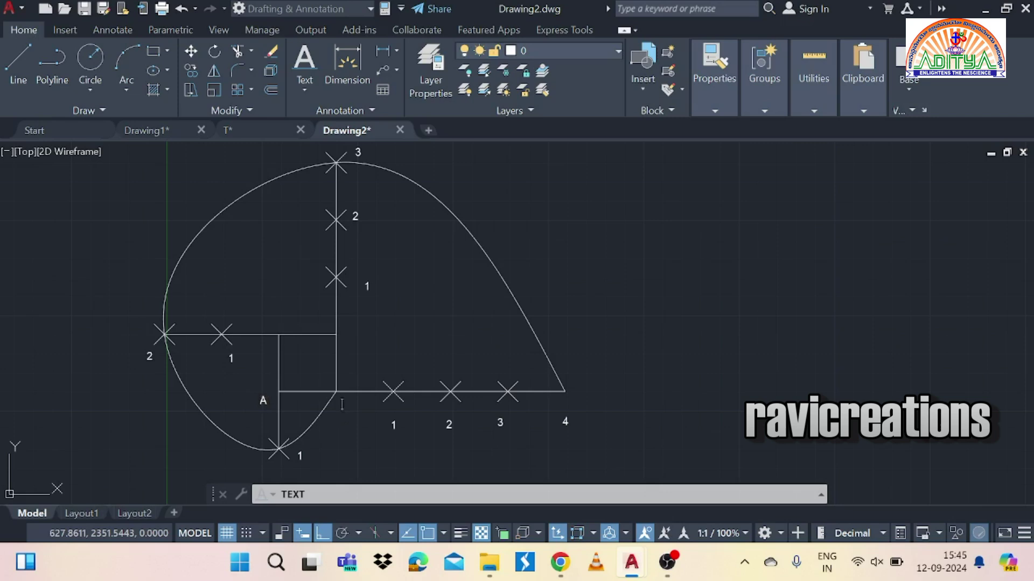
Letter the remaining square corners B, C and D, then zoom out to show the whole involute.
{"action": "left_click", "coordinate": [342, 405]}
{"action": "type", "text": "B"}
{"action": "left_click", "coordinate": [345, 341]}
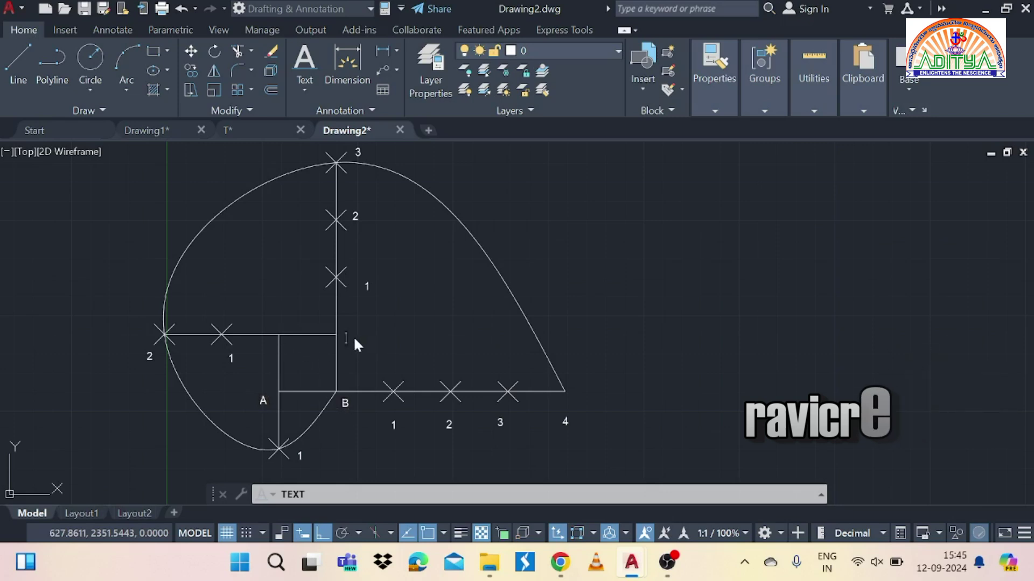
{"action": "type", "text": "C"}
{"action": "left_click", "coordinate": [273, 324]}
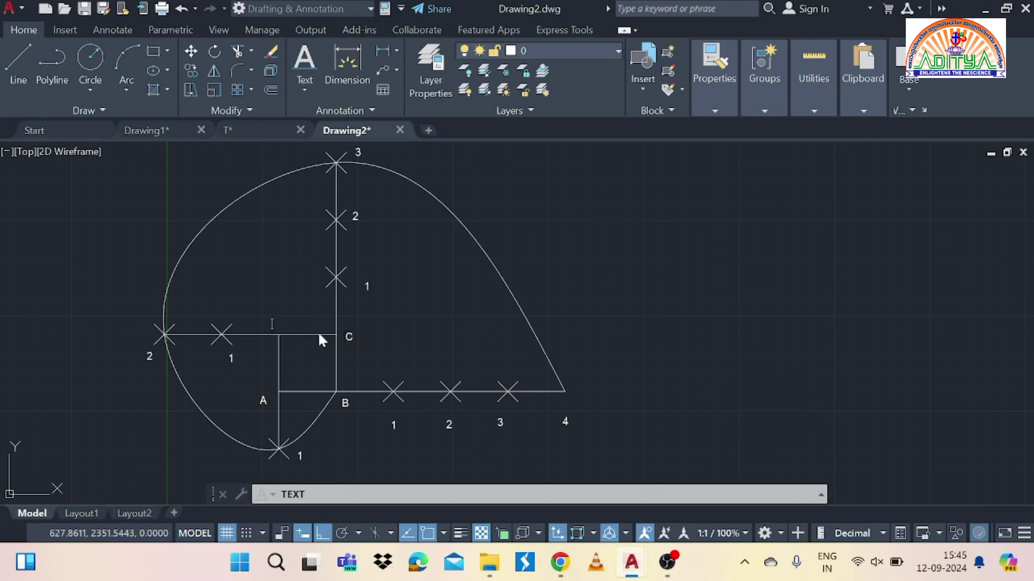
{"action": "type", "text": "D"}
{"action": "key", "text": "Escape"}
{"action": "scroll", "coordinate": [754, 275], "scroll_direction": "down", "scroll_amount": 2}
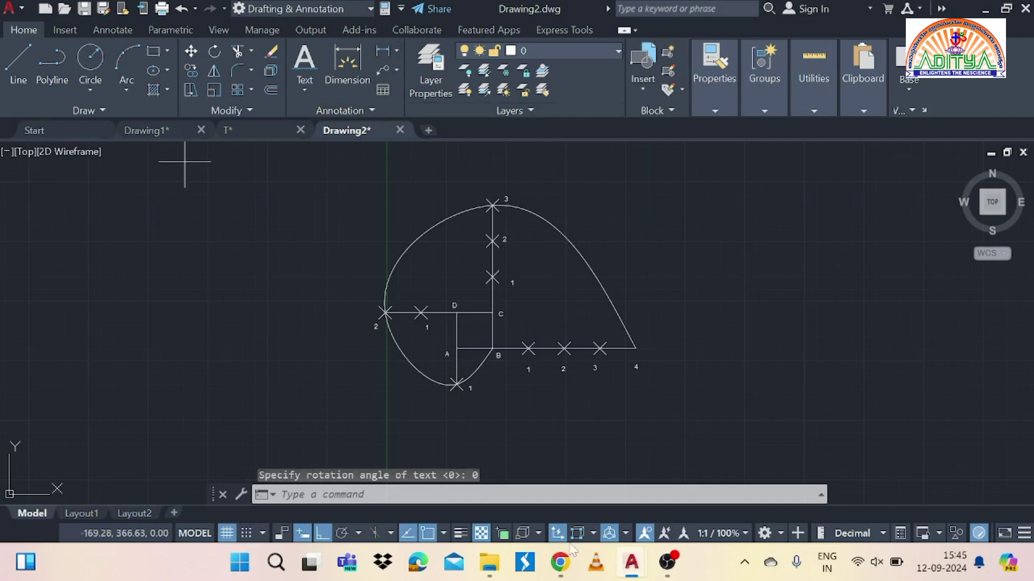
{"action": "left_click", "coordinate": [383, 53]}
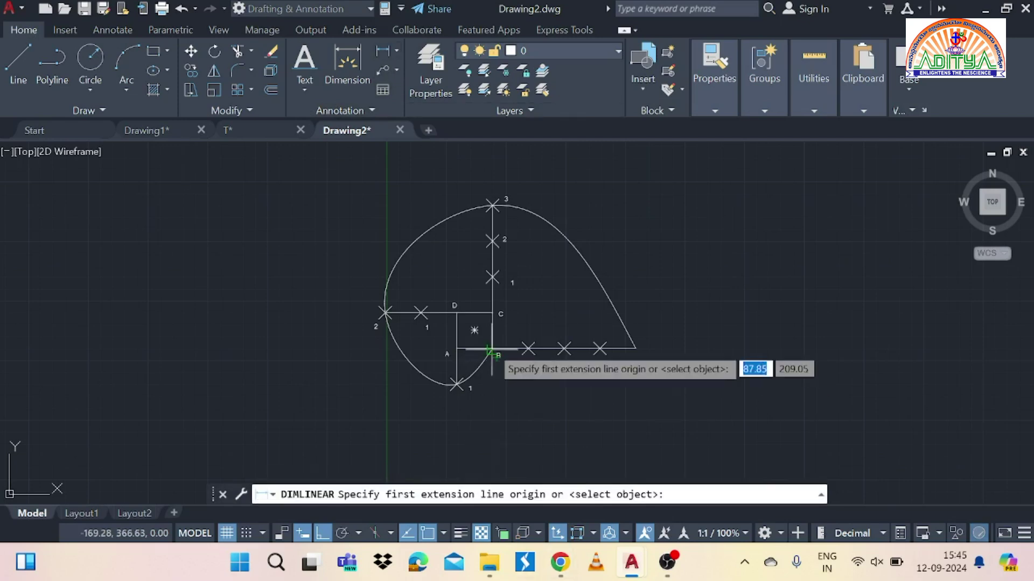
Add a 30 linear dimension from corner A to corner B below the square's bottom edge.
{"action": "left_click", "coordinate": [456, 349]}
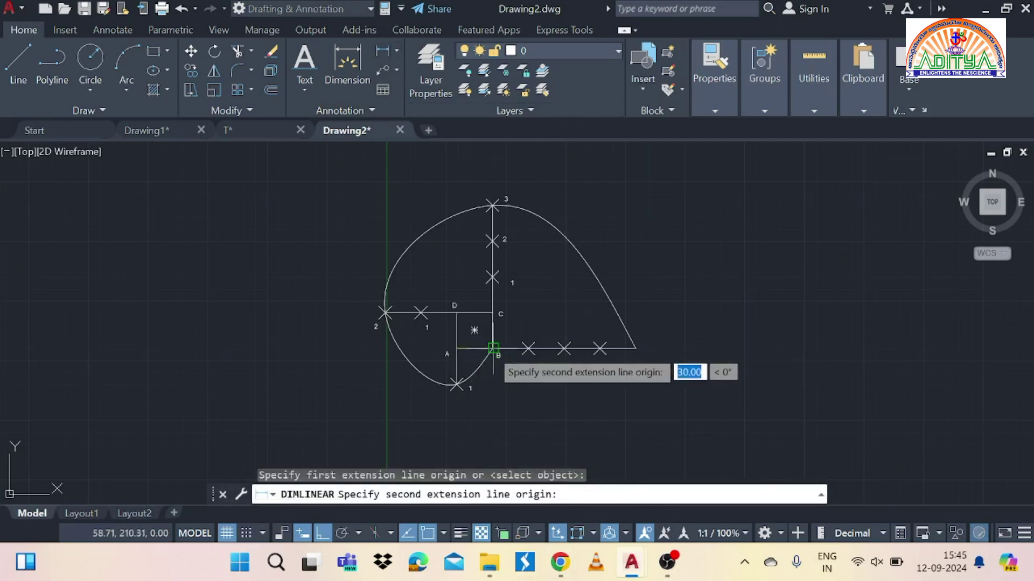
{"action": "left_click", "coordinate": [491, 349]}
{"action": "left_click", "coordinate": [476, 417]}
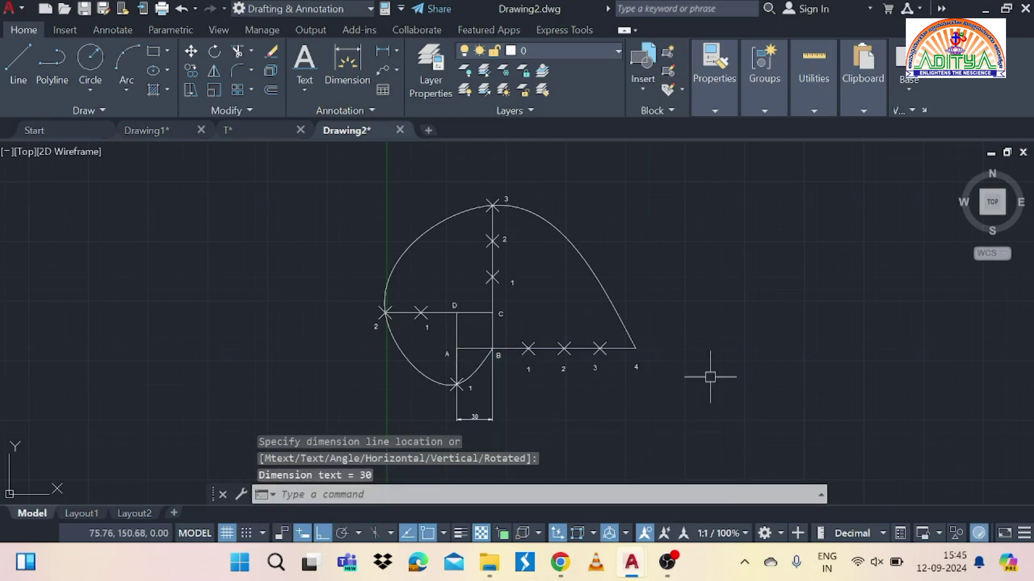
{"action": "scroll", "coordinate": [709, 371], "scroll_direction": "up", "scroll_amount": 2}
{"action": "mouse_move", "coordinate": [688, 360]}
{"action": "middle_mouse_down"}
{"action": "mouse_move", "coordinate": [726, 321]}
{"action": "mouse_move", "coordinate": [741, 279]}
{"action": "mouse_move", "coordinate": [713, 346]}
{"action": "mouse_move", "coordinate": [686, 366]}
{"action": "mouse_move", "coordinate": [658, 346]}
{"action": "mouse_move", "coordinate": [579, 347]}
{"action": "middle_mouse_up"}
{"action": "scroll", "coordinate": [686, 366], "scroll_direction": "down", "scroll_amount": 2}
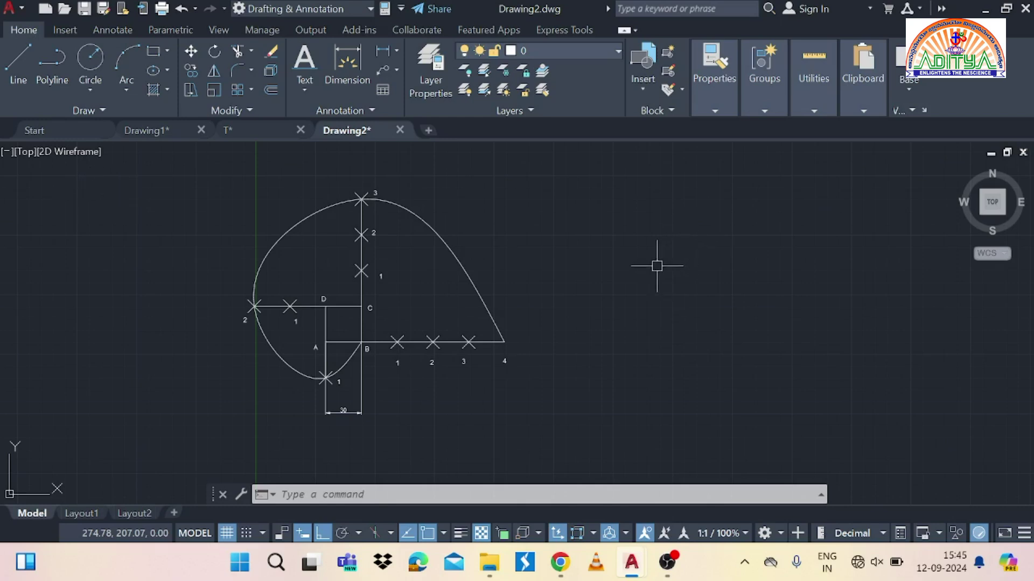
{"action": "left_click", "coordinate": [312, 96]}
Label the arc ends P1, P2, P3 and P4 with single-line text, height 4, rotation 0.
{"action": "left_click", "coordinate": [320, 148]}
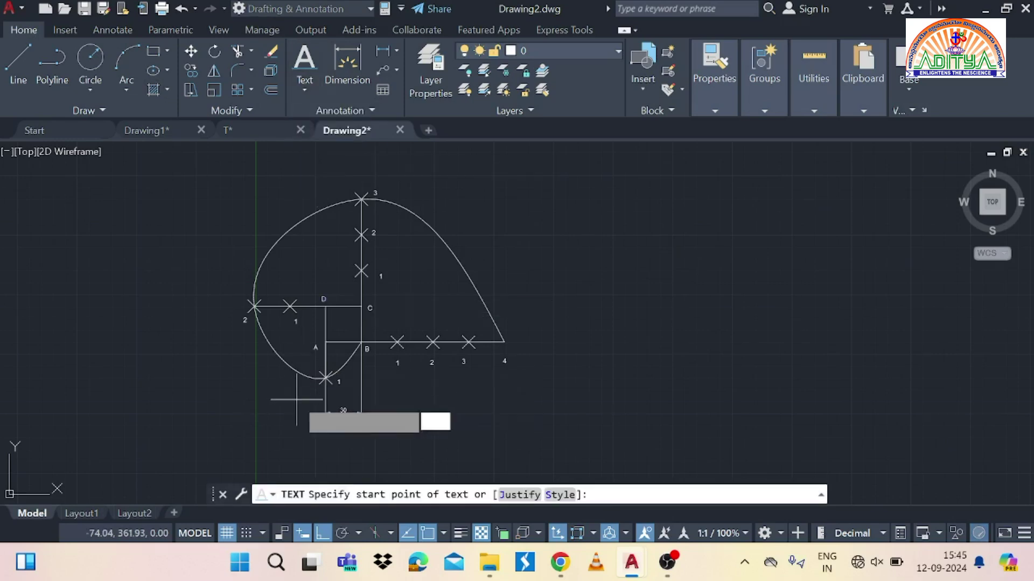
{"action": "left_click", "coordinate": [297, 405]}
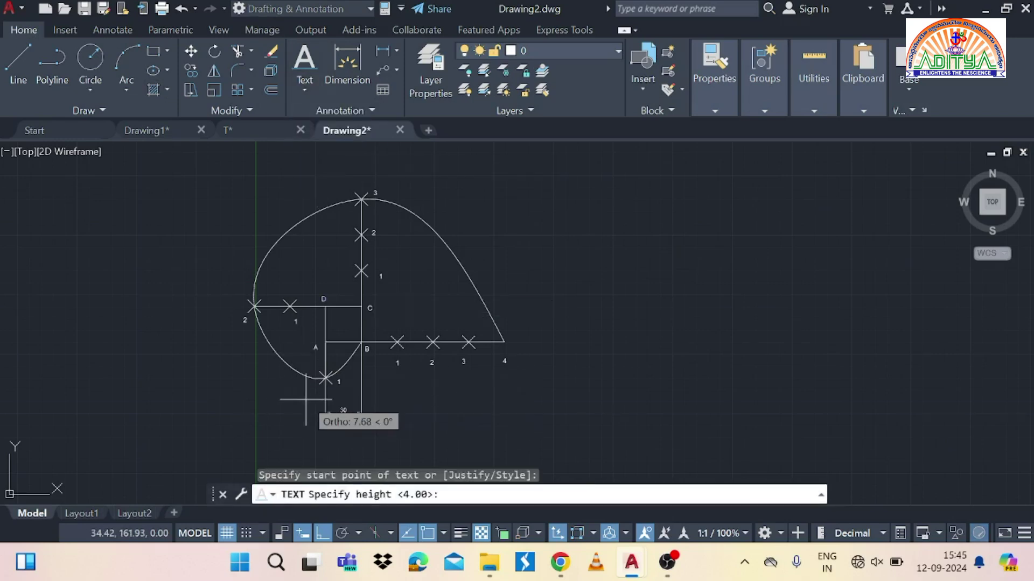
{"action": "type", "text": "4"}
{"action": "key", "text": "Return"}
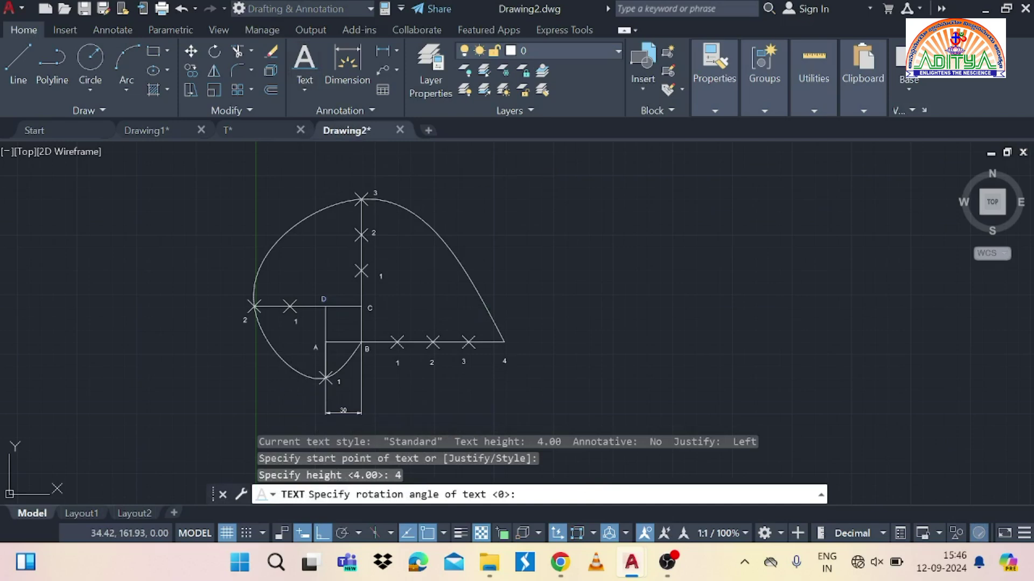
{"action": "key", "text": "Return"}
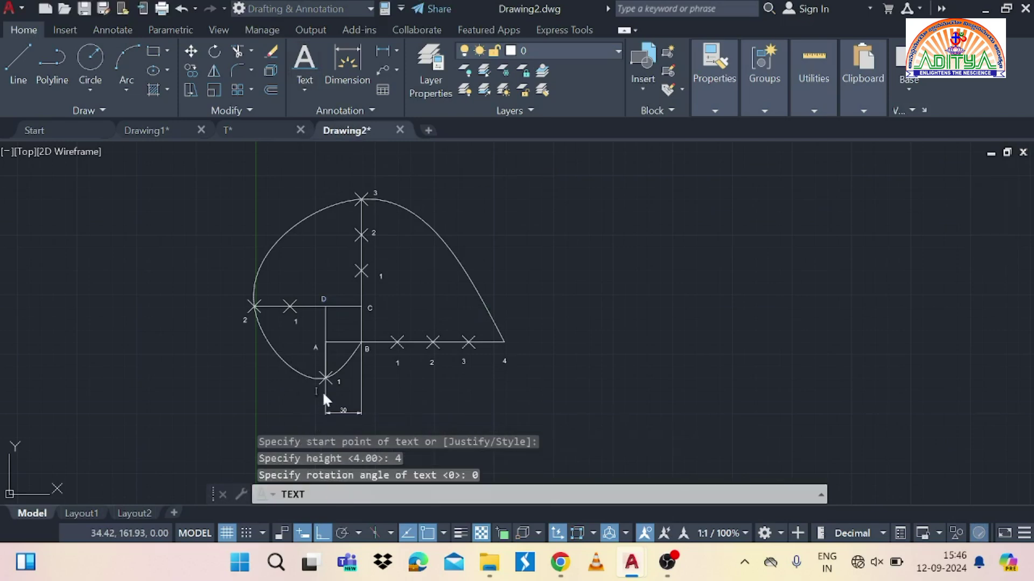
{"action": "type", "text": "P4"}
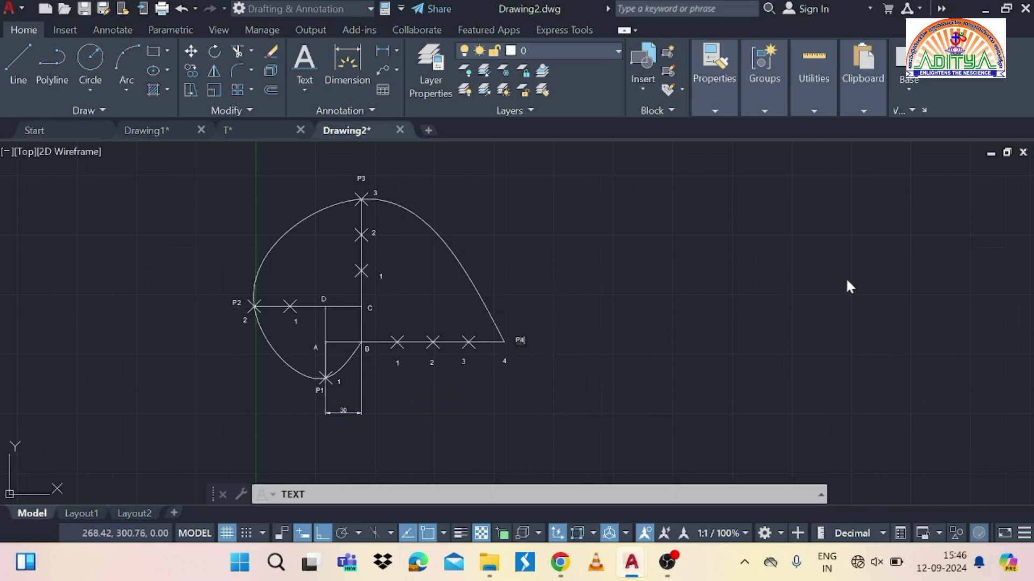
{"action": "key", "text": "Escape"}
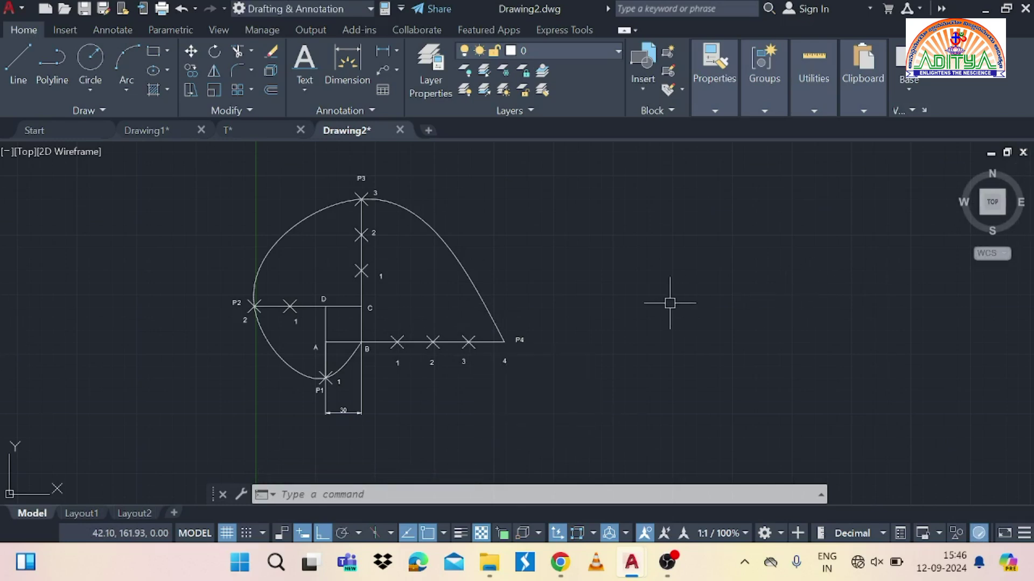
{"action": "middle_click_drag", "start_coordinate": [565, 317], "coordinate": [568, 331]}
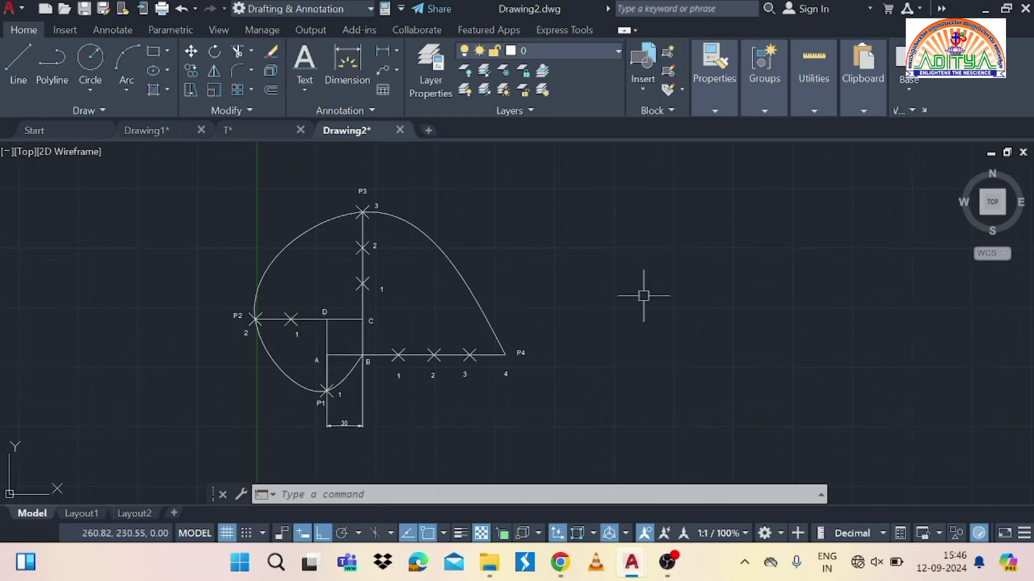
Mark P4, P3, P2 and P1 with solid donuts of inside diameter 0 and outside diameter 1.
{"action": "type", "text": "DONUT"}
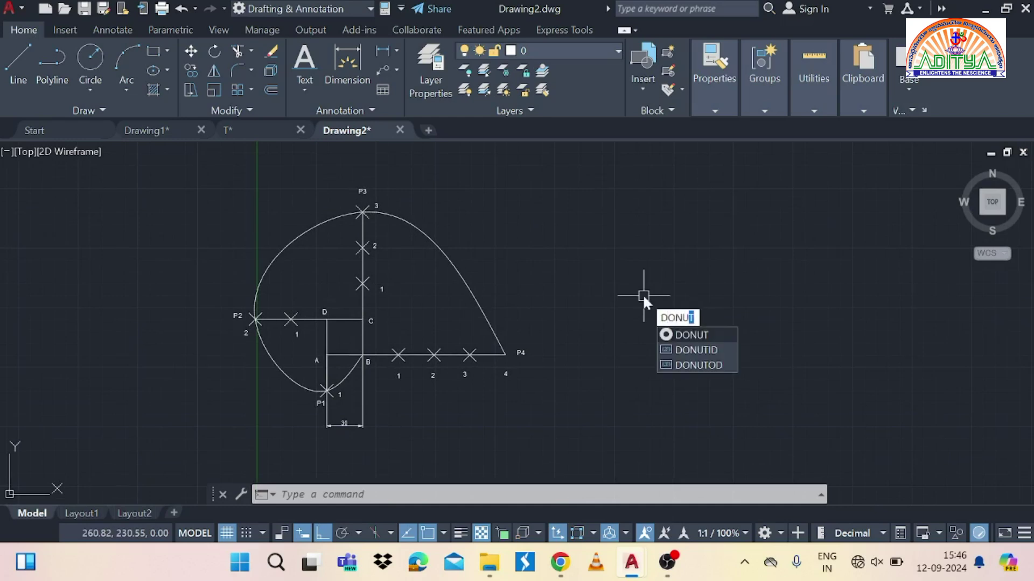
{"action": "key", "text": "Escape"}
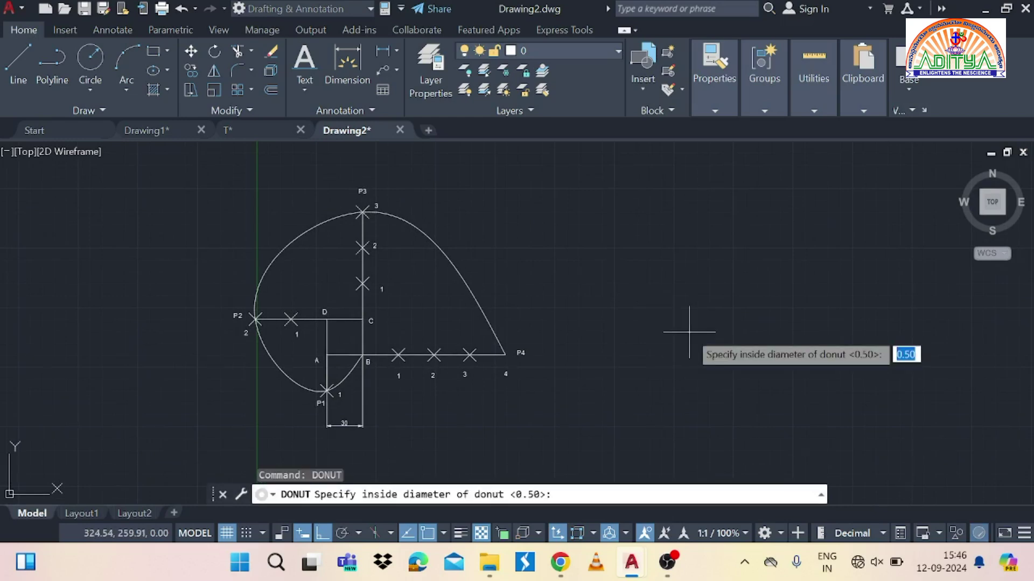
{"action": "type", "text": "0"}
{"action": "key", "text": "Return"}
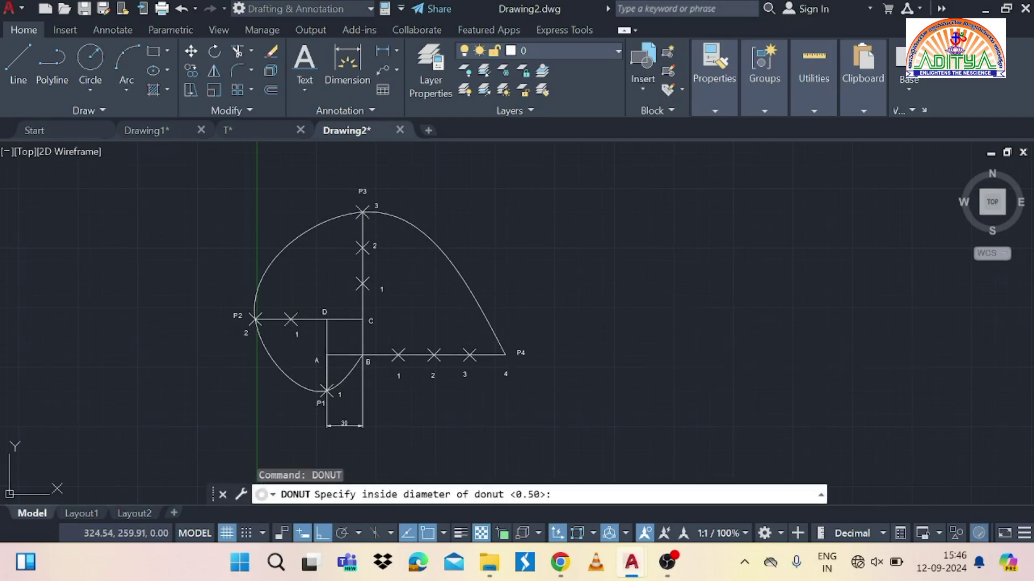
{"action": "type", "text": "1"}
{"action": "key", "text": "Return"}
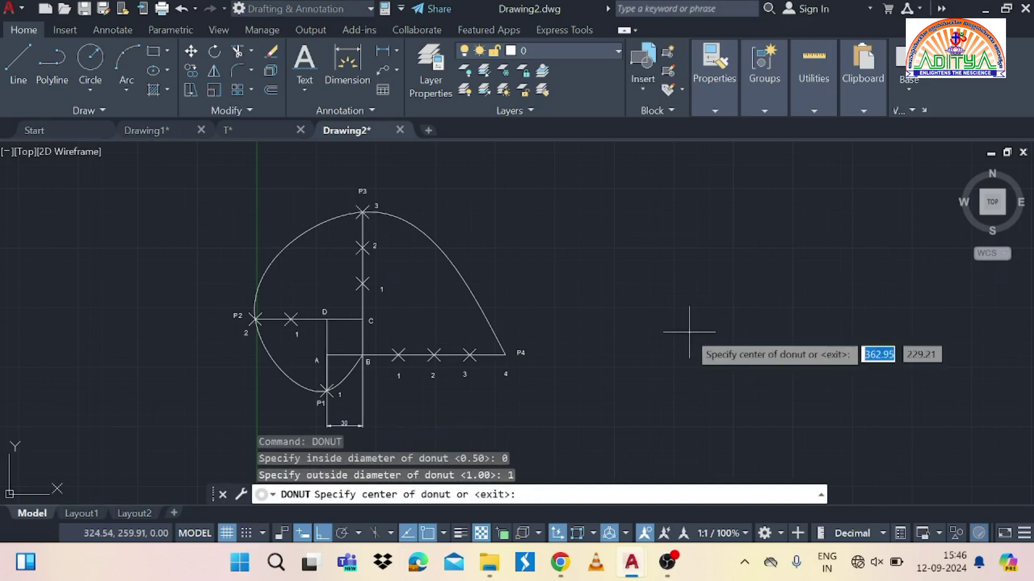
{"action": "left_click", "coordinate": [505, 355]}
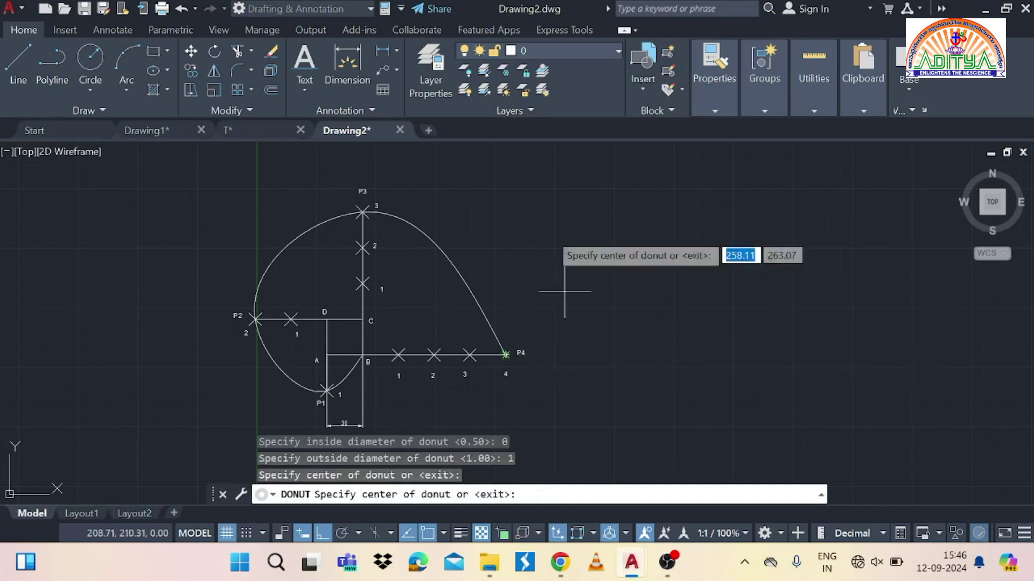
{"action": "left_click", "coordinate": [360, 212]}
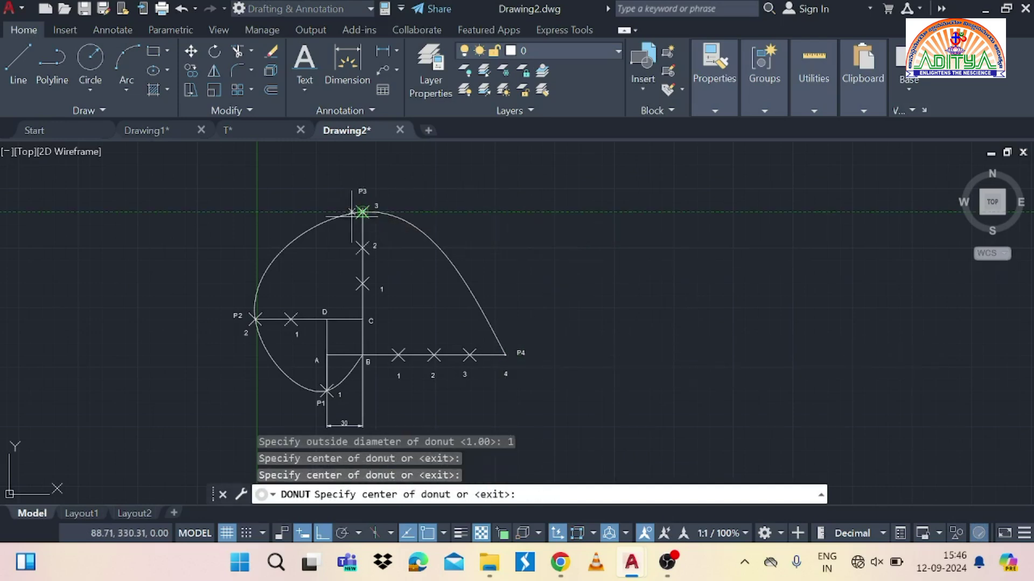
{"action": "left_click", "coordinate": [255, 319]}
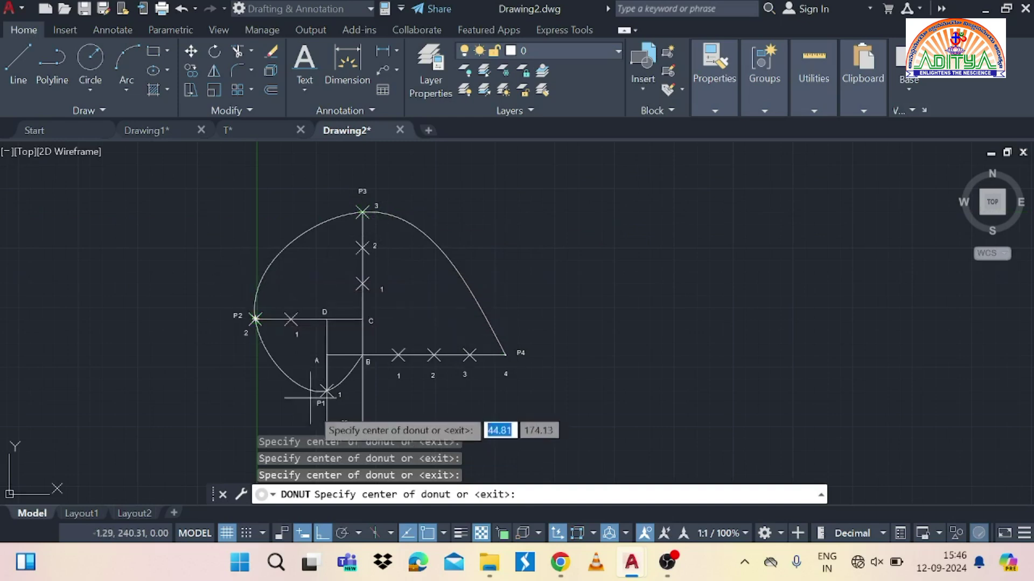
{"action": "left_click", "coordinate": [326, 390]}
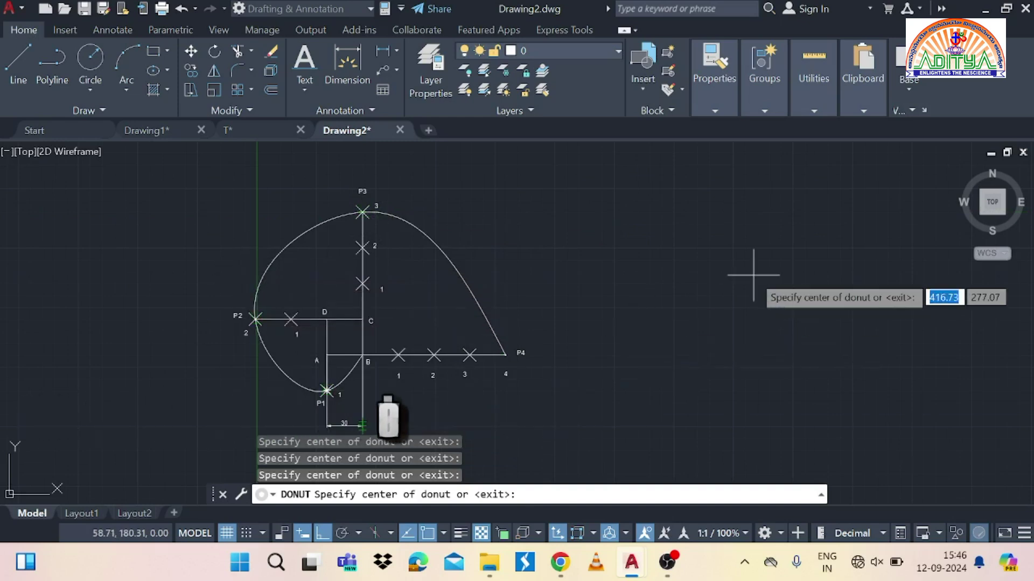
{"action": "key", "text": "Escape"}
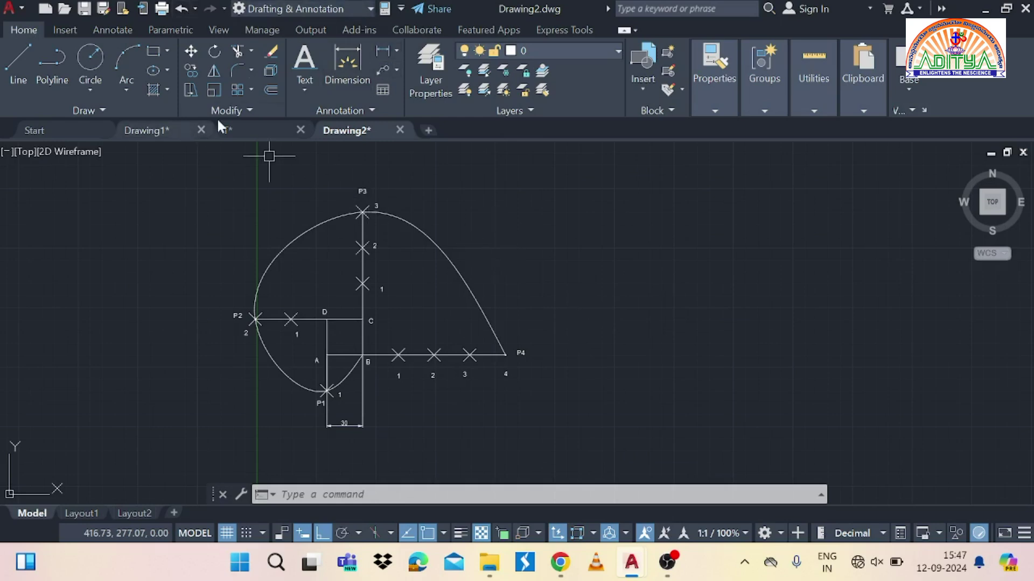
Begin single-line title text above the involute with a text height of 6.
{"action": "left_click", "coordinate": [302, 92]}
{"action": "left_click", "coordinate": [314, 153]}
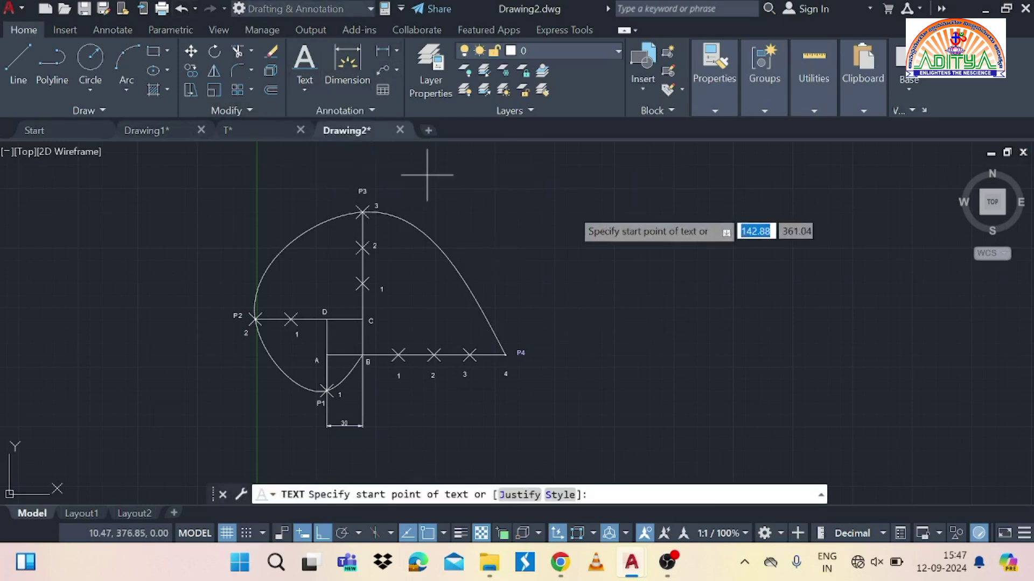
{"action": "left_click", "coordinate": [545, 208]}
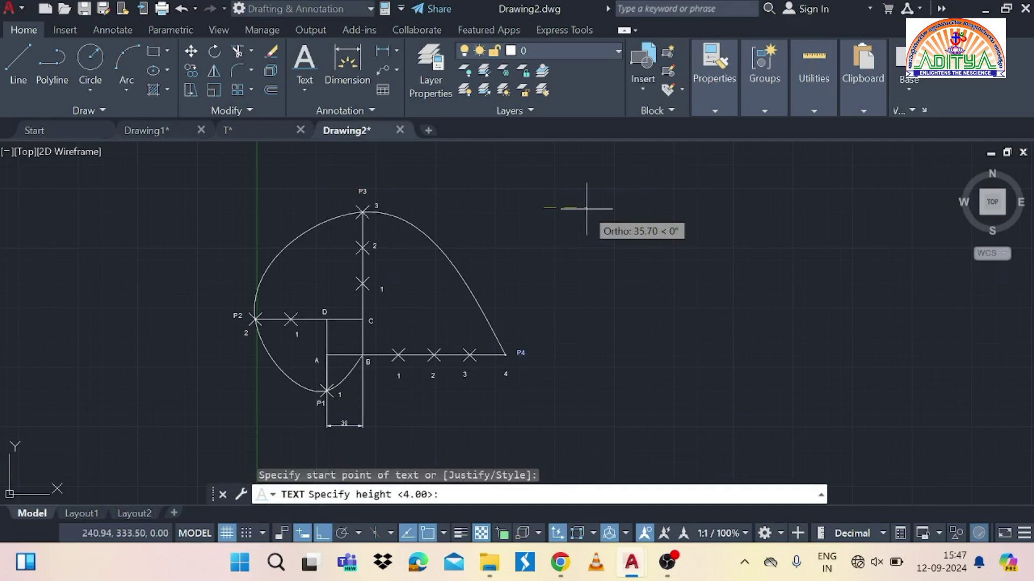
{"action": "type", "text": "6"}
{"action": "key", "text": "Return"}
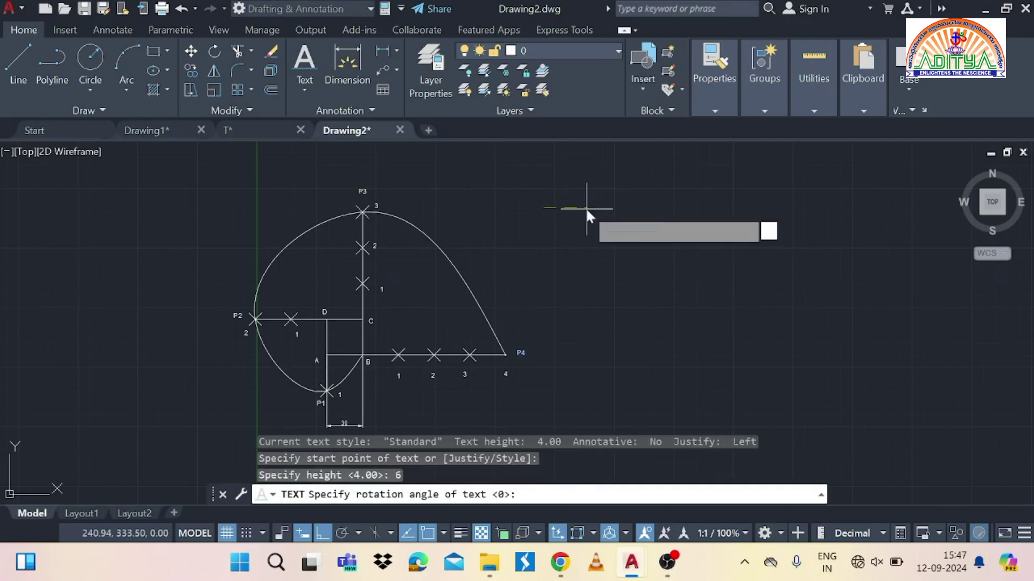